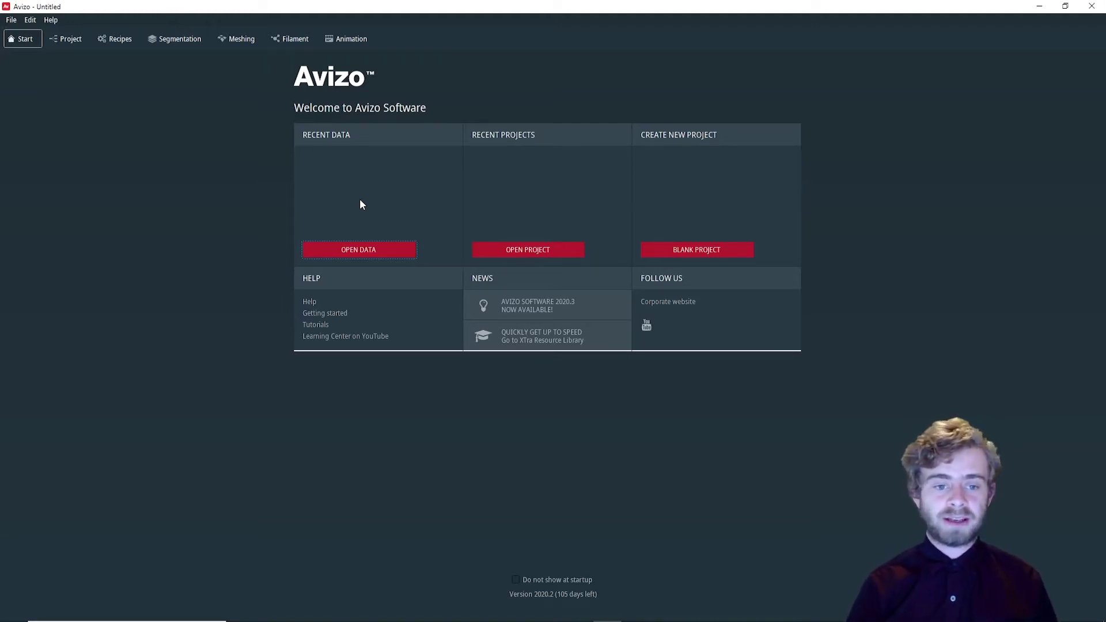
Step: Open the chocolate-bar.part1-reference volume in the project
{"action": "key", "text": "ctrl+o"}
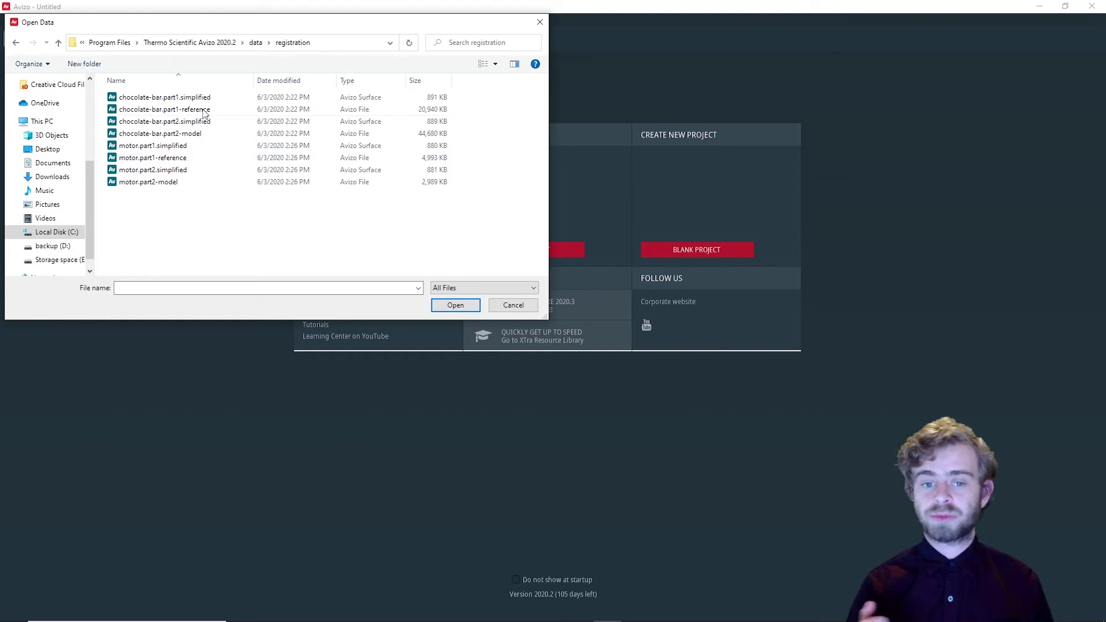
{"action": "left_click", "coordinate": [203, 109]}
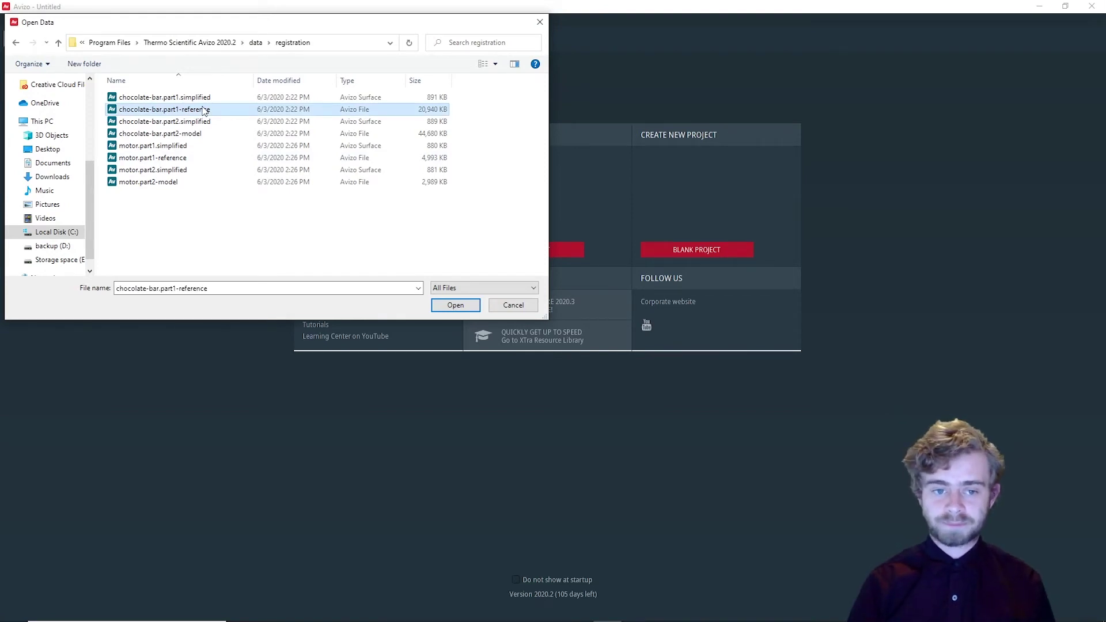
{"action": "double_click", "coordinate": [203, 109]}
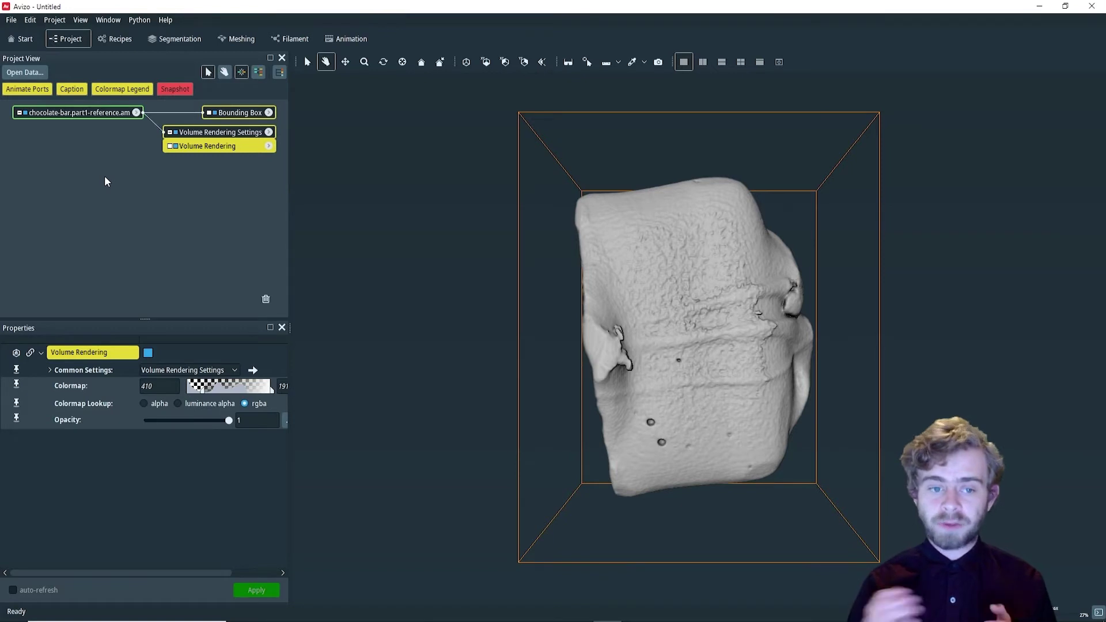
Step: Add an Axes display with x, y and z arrows to the scene
{"action": "right_click", "coordinate": [105, 181]}
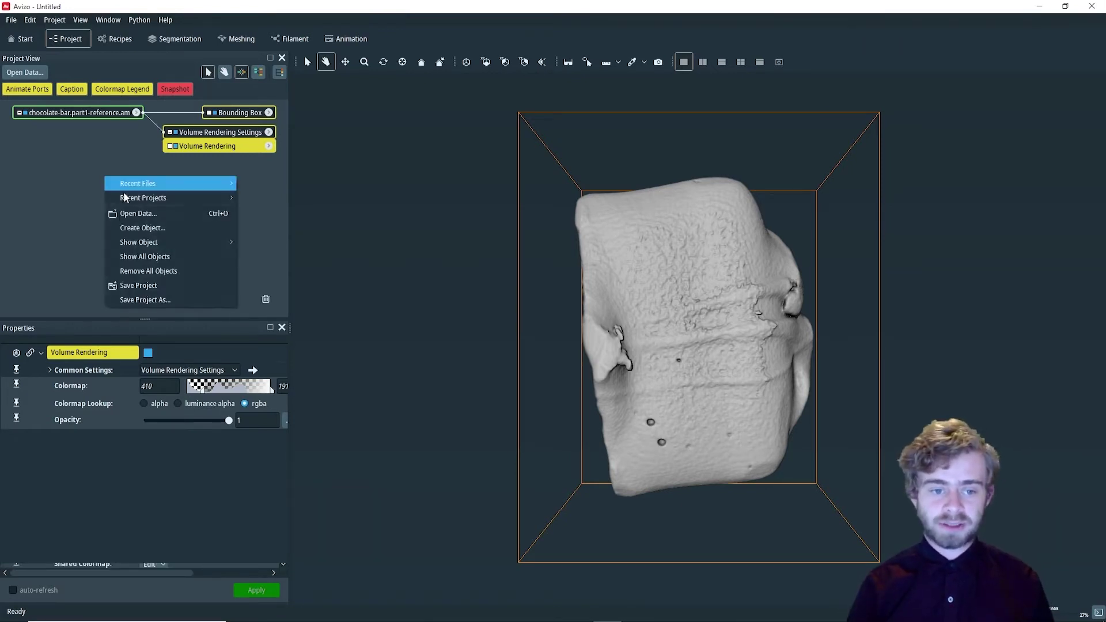
{"action": "left_click", "coordinate": [148, 223]}
{"action": "type", "text": "ax"}
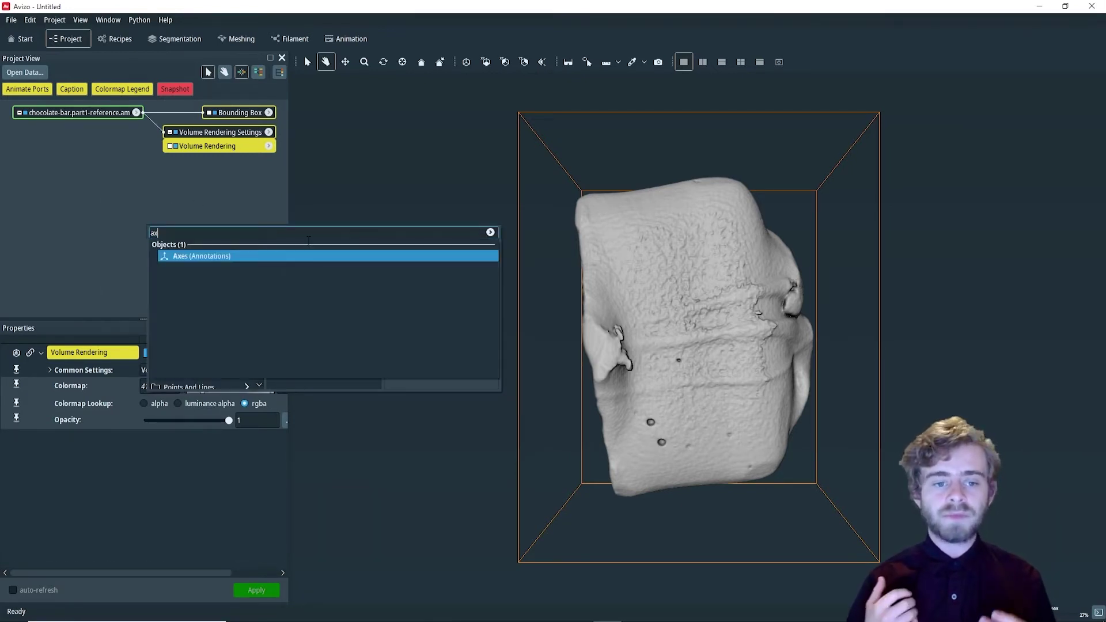
{"action": "double_click", "coordinate": [278, 255]}
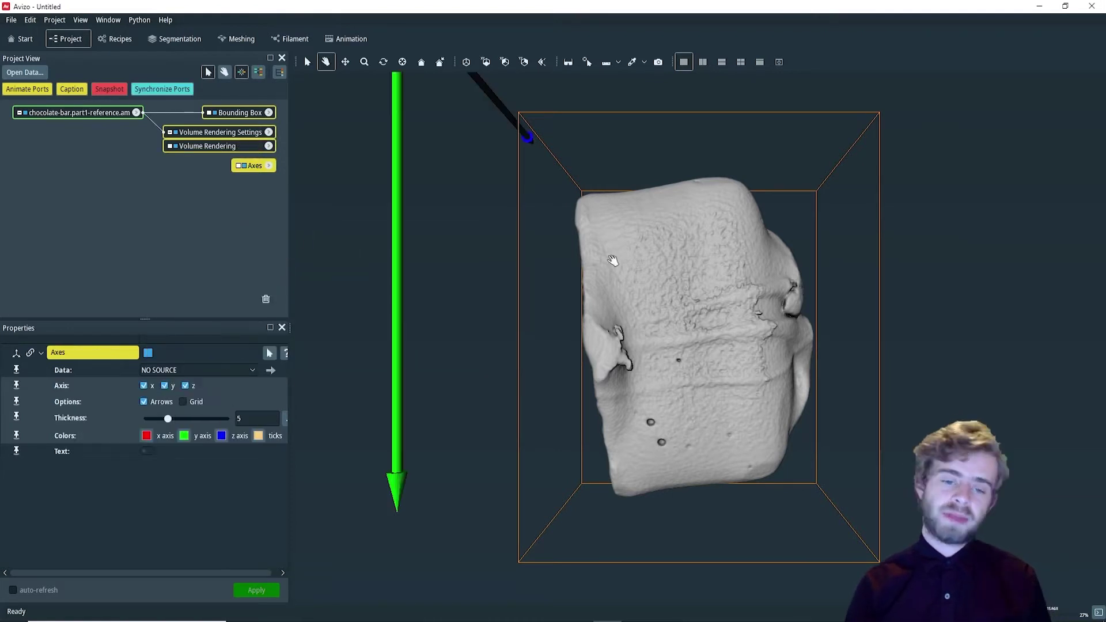
{"action": "scroll", "coordinate": [610, 268], "scroll_direction": "down", "scroll_amount": 5}
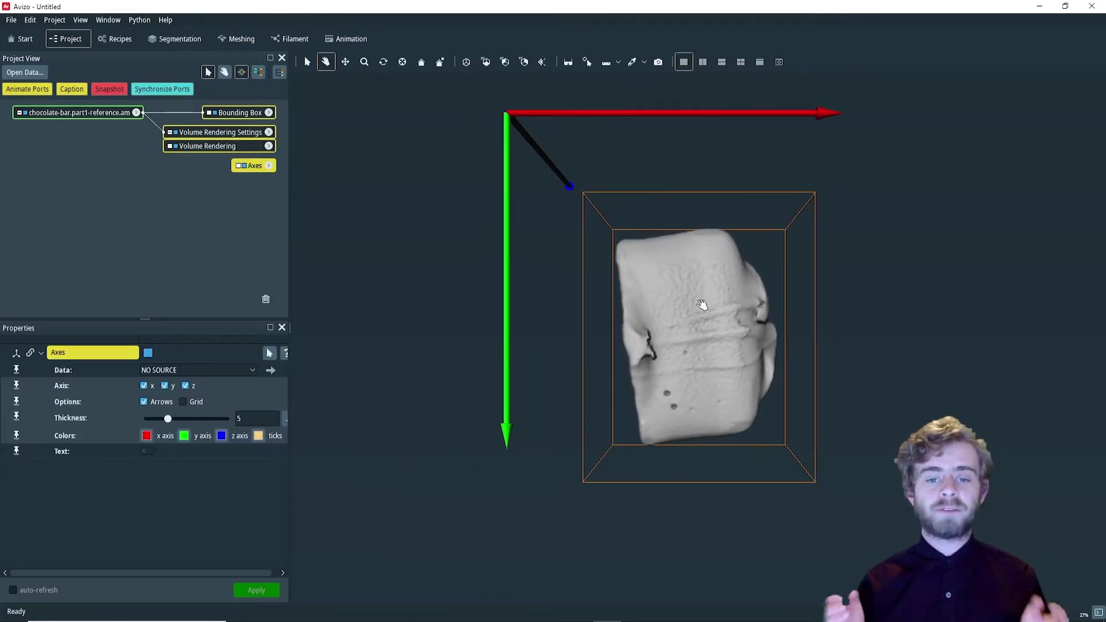
Step: Orbit the scene to view the reference chocolate bar from several sides, ending side-on
{"action": "left_click_drag", "start_coordinate": [703, 304], "coordinate": [748, 304]}
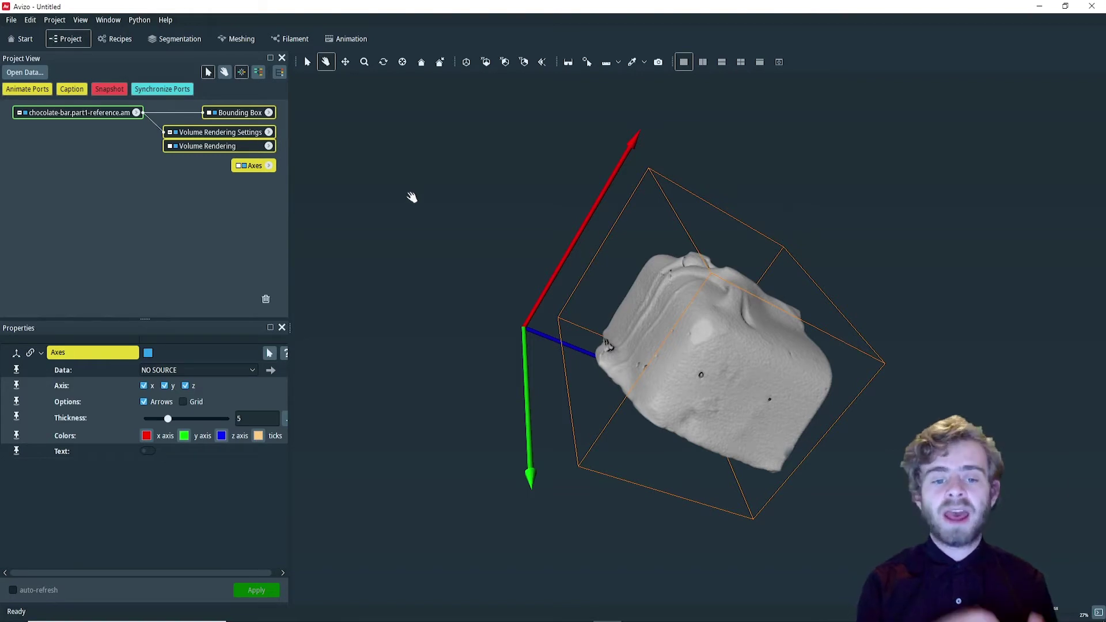
{"action": "left_click_drag", "start_coordinate": [469, 188], "coordinate": [785, 363]}
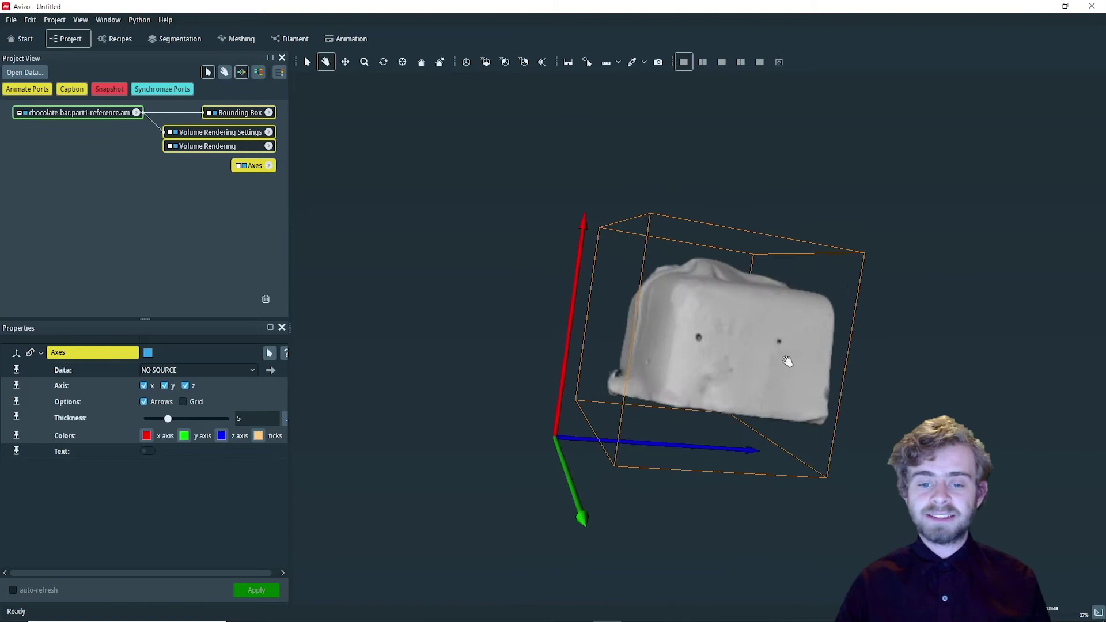
{"action": "left_click_drag", "start_coordinate": [565, 210], "coordinate": [630, 370]}
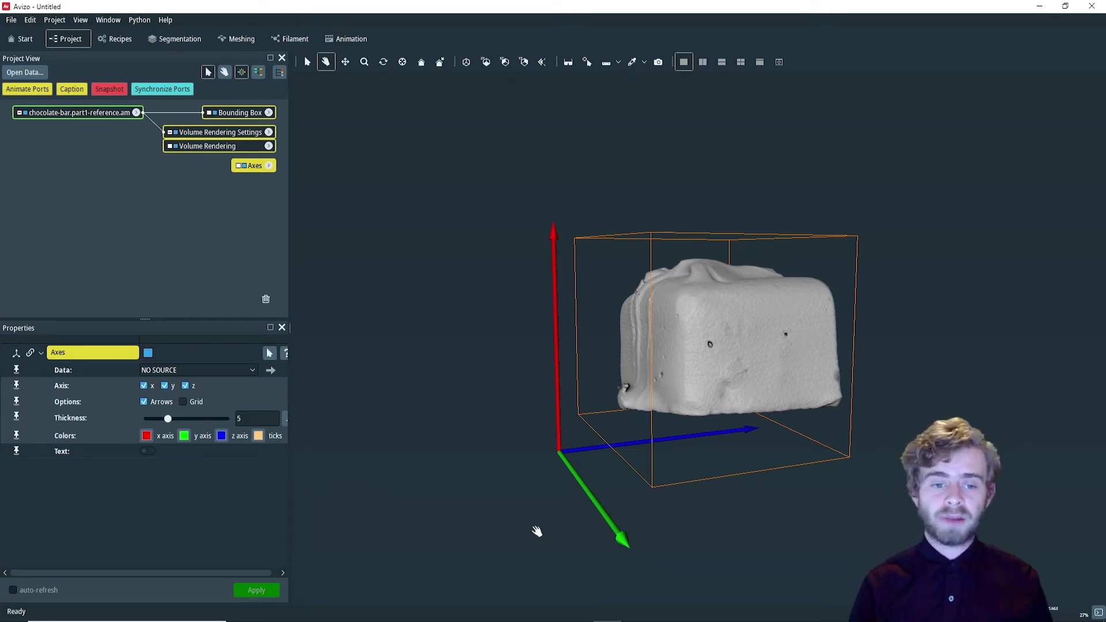
Step: Load the chocolate-bar.part2-model volume from File > Open Data
{"action": "left_click", "coordinate": [72, 112]}
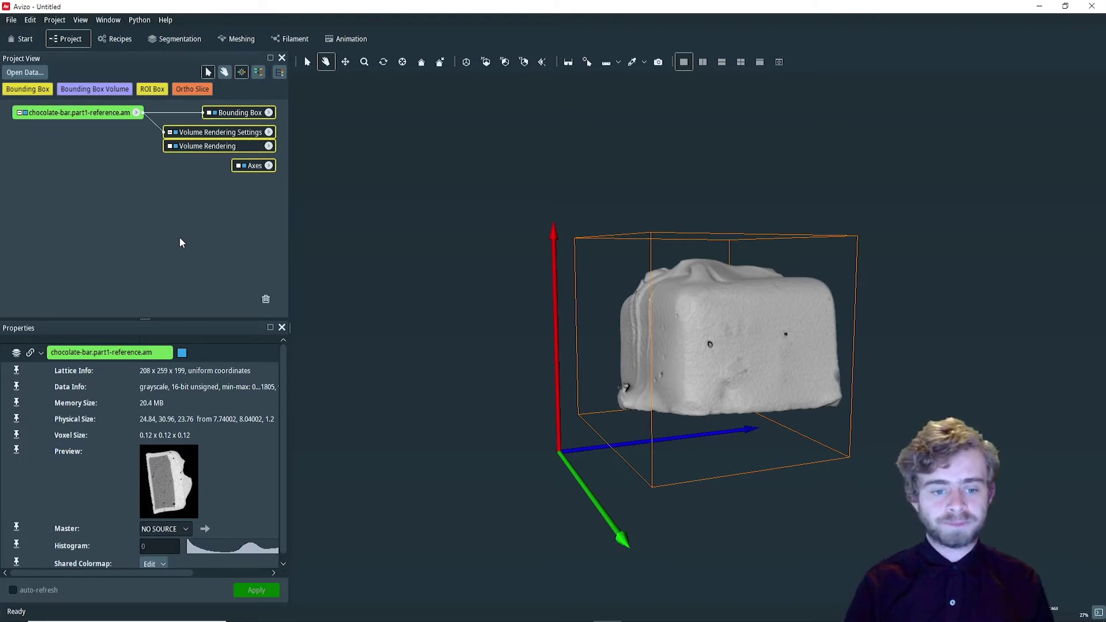
{"action": "left_click", "coordinate": [11, 19]}
{"action": "left_click", "coordinate": [43, 36]}
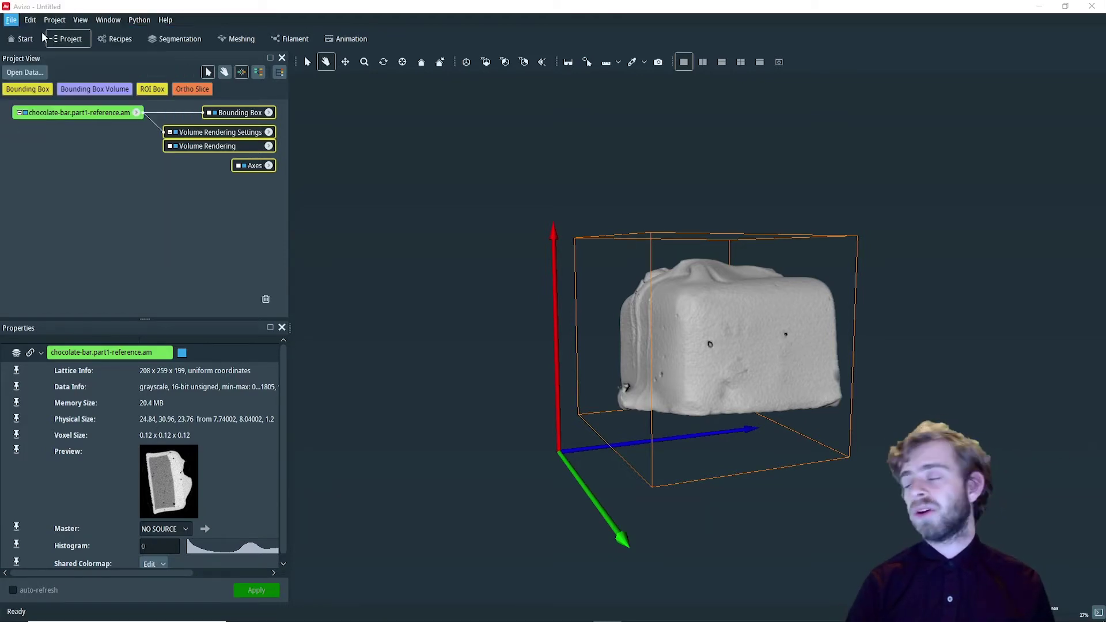
{"action": "double_click", "coordinate": [203, 136]}
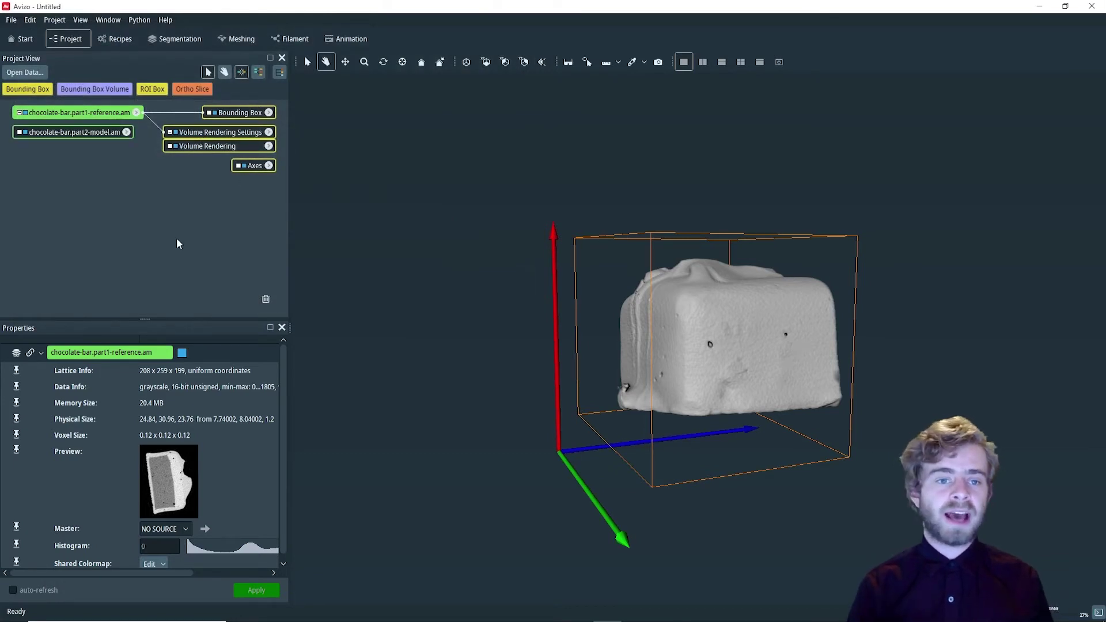
Step: Add a Volume Rendering of the model with an orange colormap beside the grey bar
{"action": "left_click", "coordinate": [89, 132]}
{"action": "left_click", "coordinate": [38, 90]}
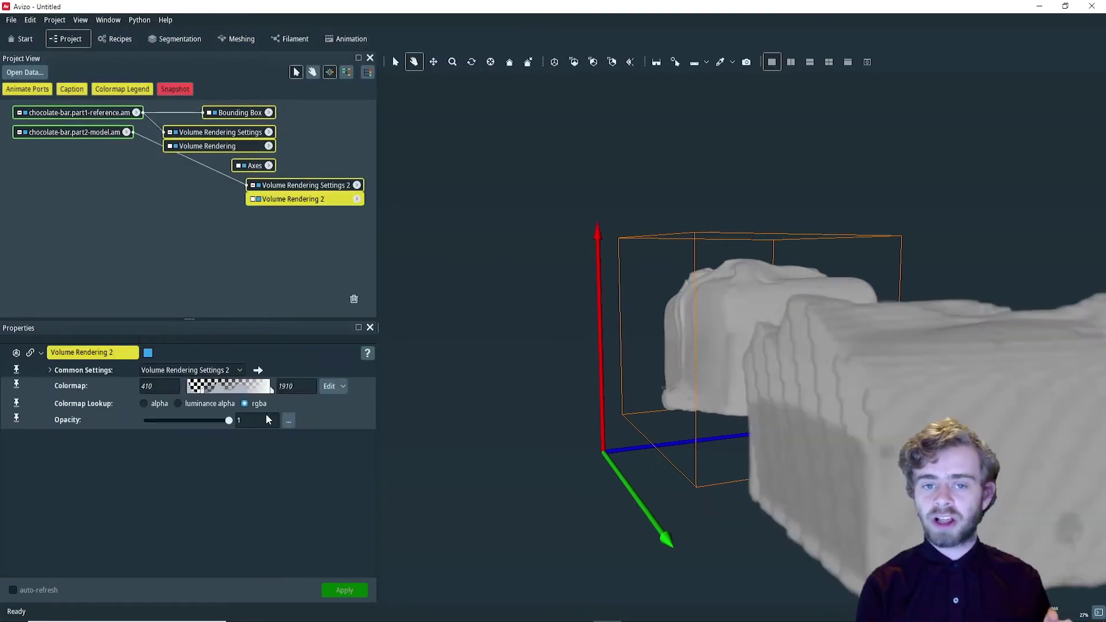
{"action": "left_click", "coordinate": [342, 389]}
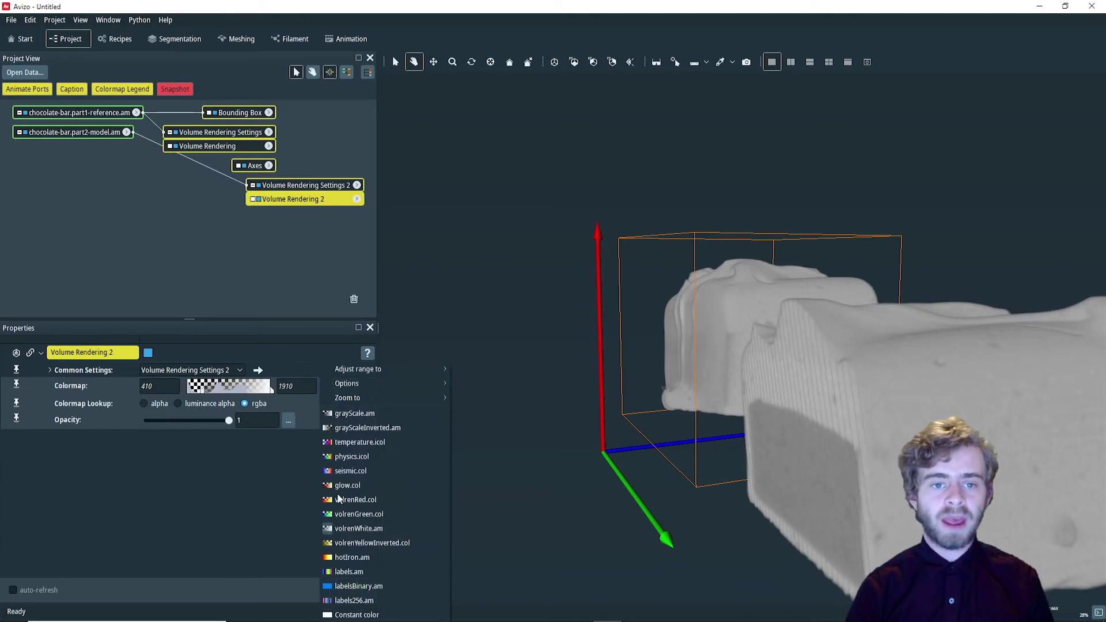
{"action": "left_click", "coordinate": [354, 505]}
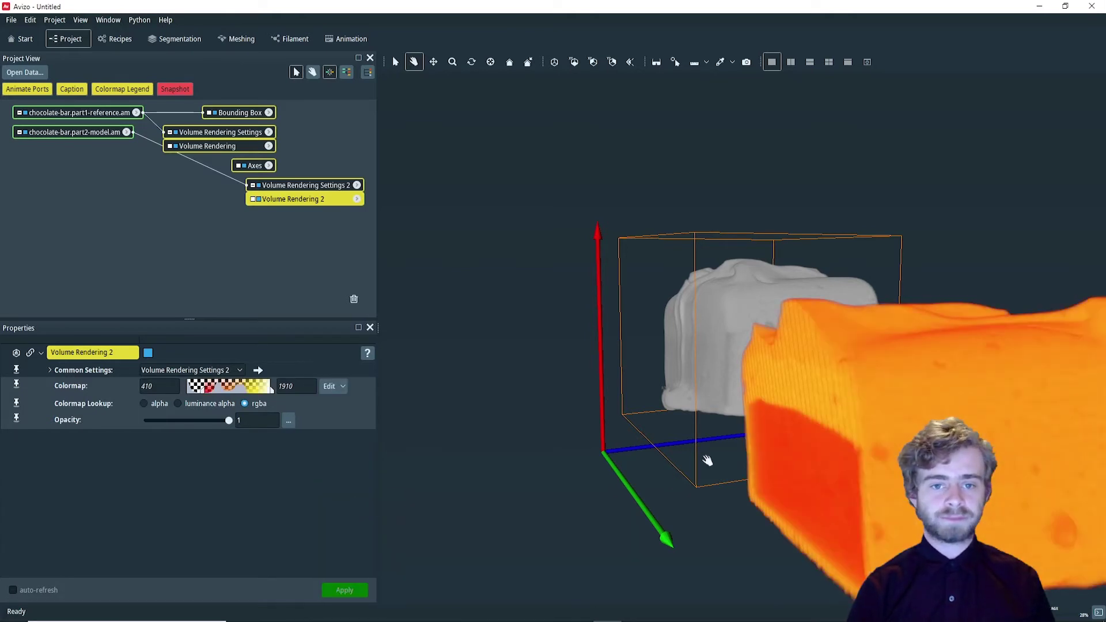
{"action": "scroll", "coordinate": [709, 458], "scroll_direction": "up", "scroll_amount": 5}
{"action": "scroll", "coordinate": [716, 447], "scroll_direction": "down", "scroll_amount": 3}
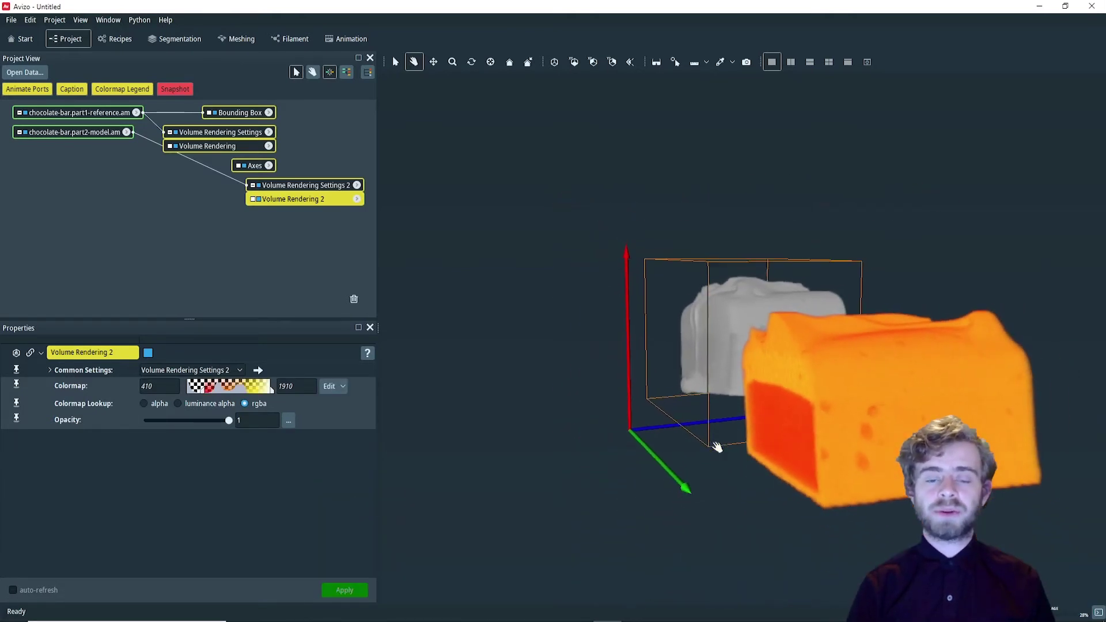
{"action": "left_click_drag", "start_coordinate": [718, 447], "coordinate": [838, 436]}
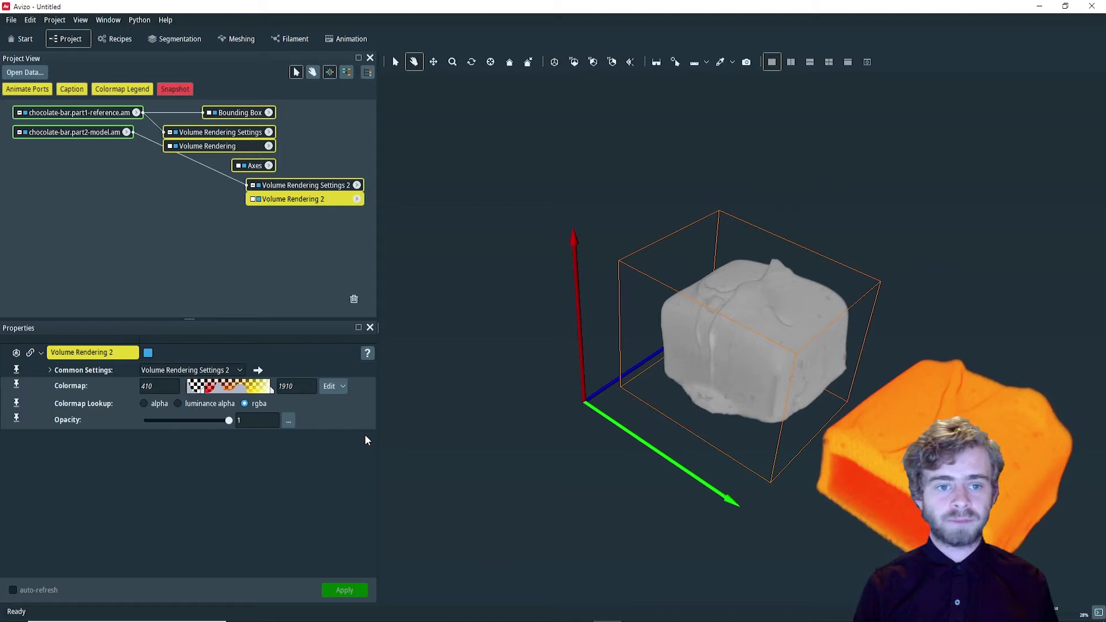
Step: Turn on the Transform Editor for chocolate-bar.part2-model.am after widening the properties panel
{"action": "left_click", "coordinate": [88, 132]}
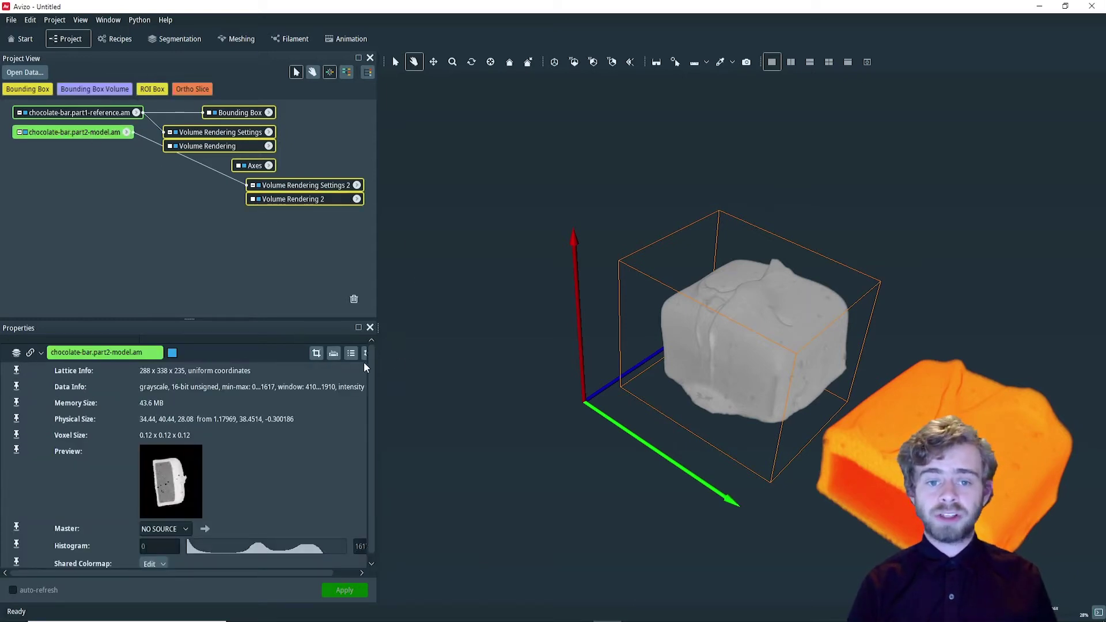
{"action": "left_click_drag", "start_coordinate": [378, 354], "coordinate": [418, 353]}
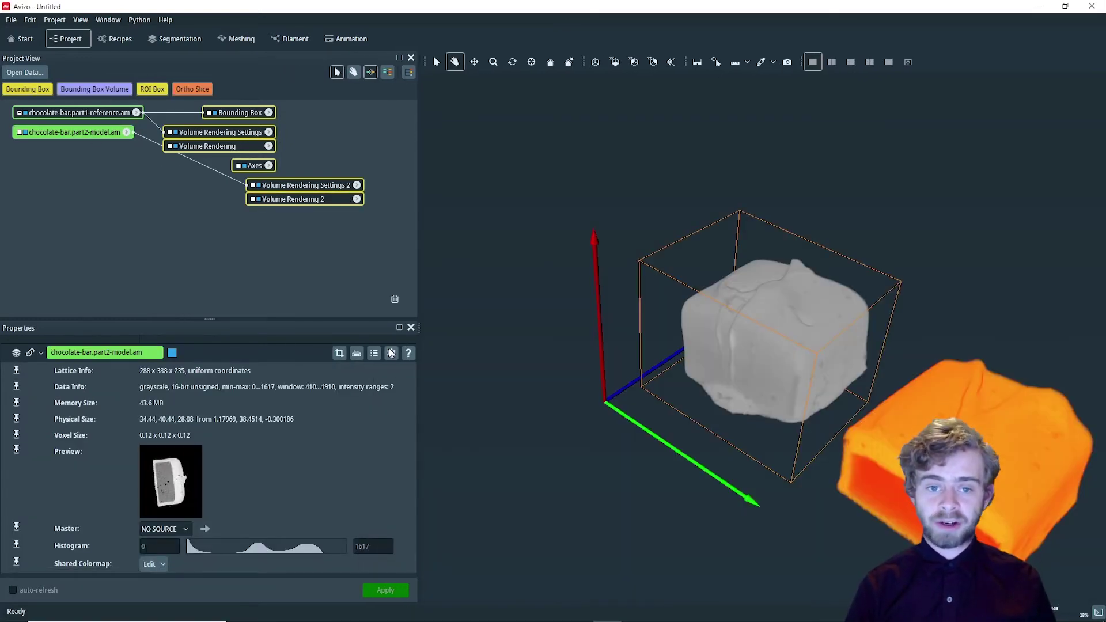
{"action": "left_click", "coordinate": [392, 354]}
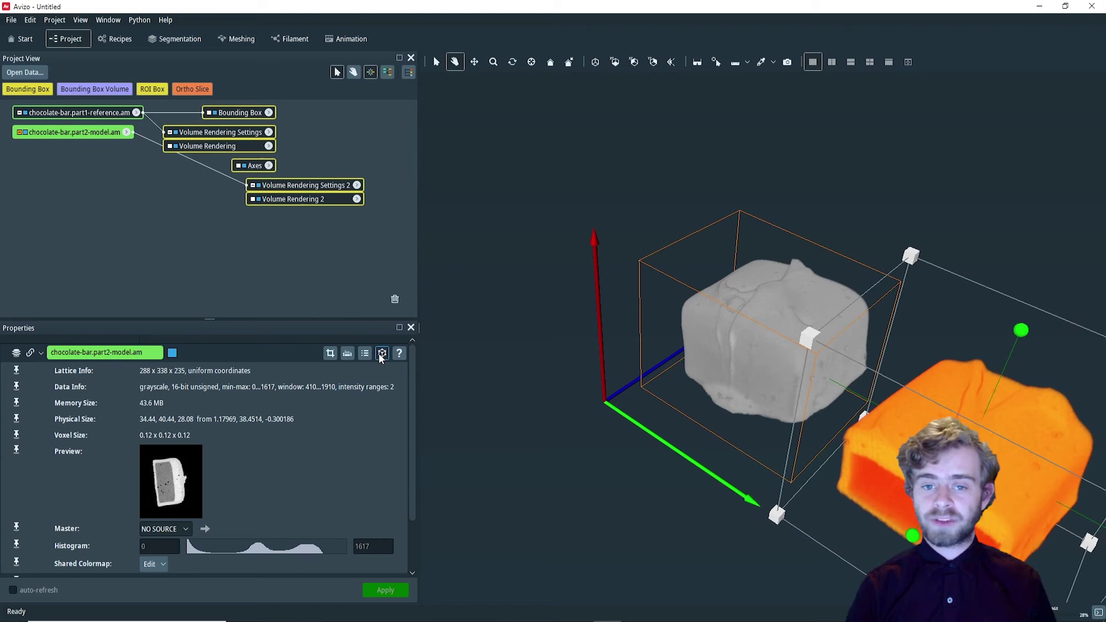
Step: Switch the manipulator to Centerball, back to Transformer, then snap to an axis-aligned view
{"action": "scroll", "coordinate": [346, 503], "scroll_direction": "down", "scroll_amount": 2}
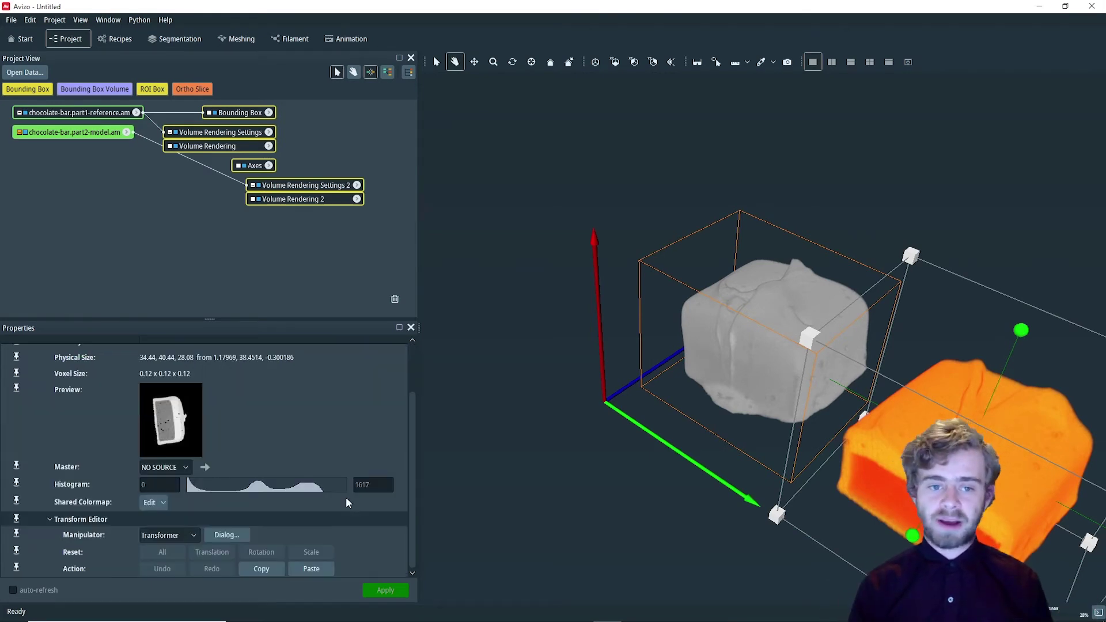
{"action": "left_click", "coordinate": [172, 535]}
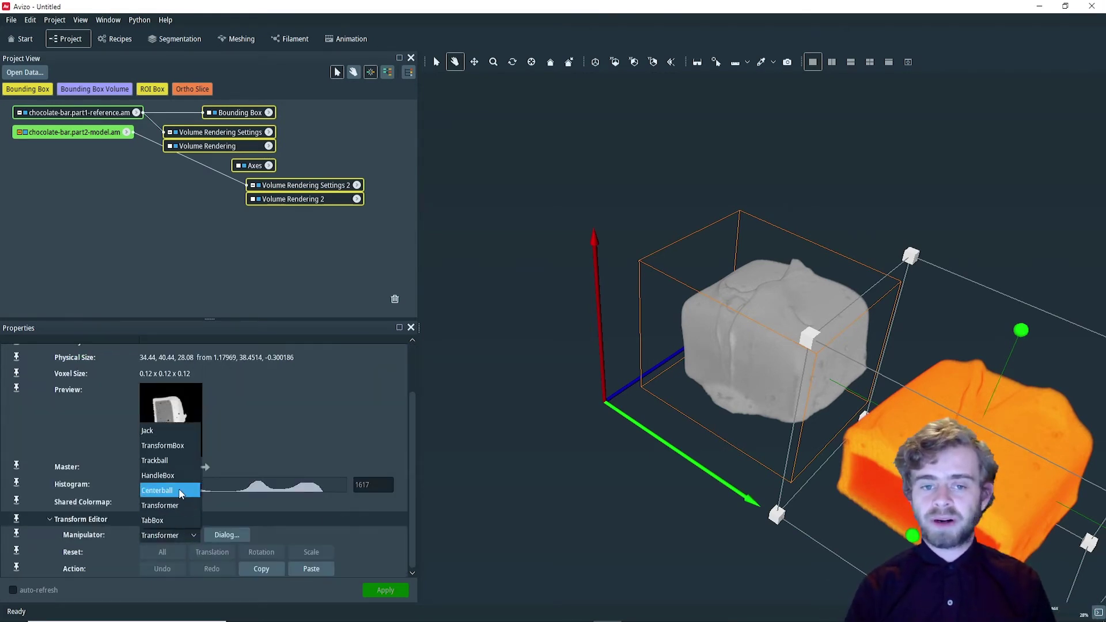
{"action": "left_click", "coordinate": [182, 490]}
{"action": "left_click", "coordinate": [168, 534]}
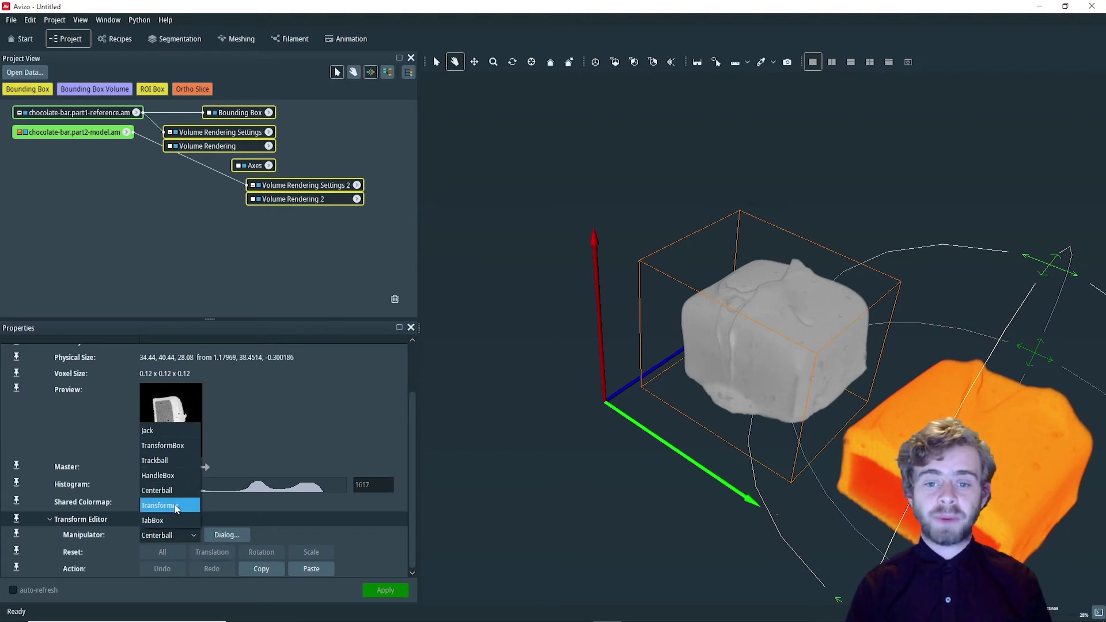
{"action": "left_click", "coordinate": [170, 505]}
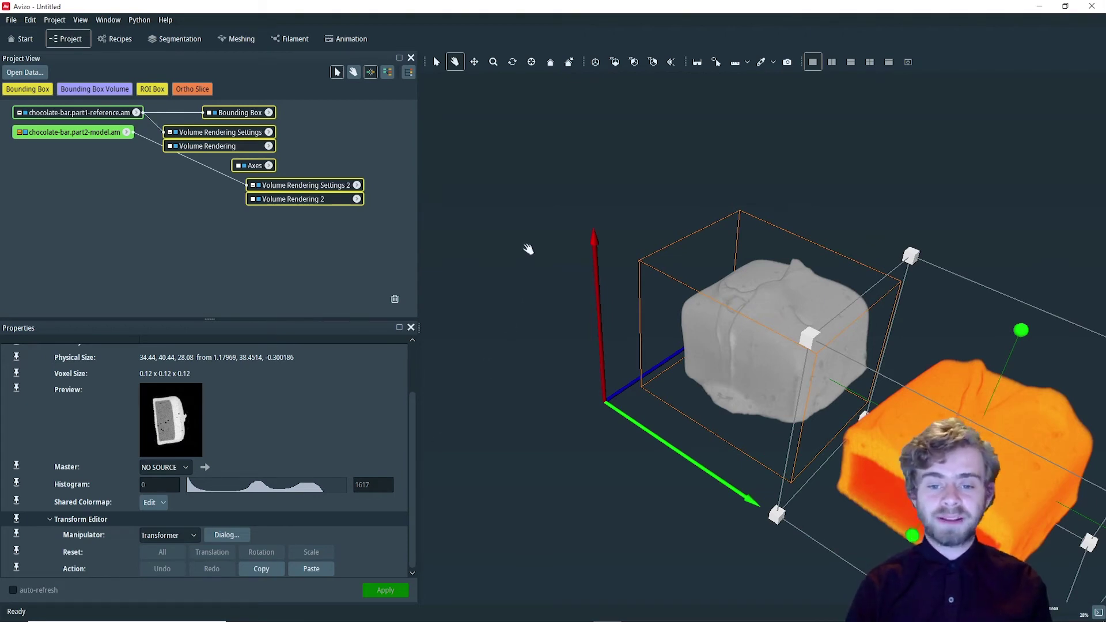
{"action": "left_click", "coordinate": [615, 61]}
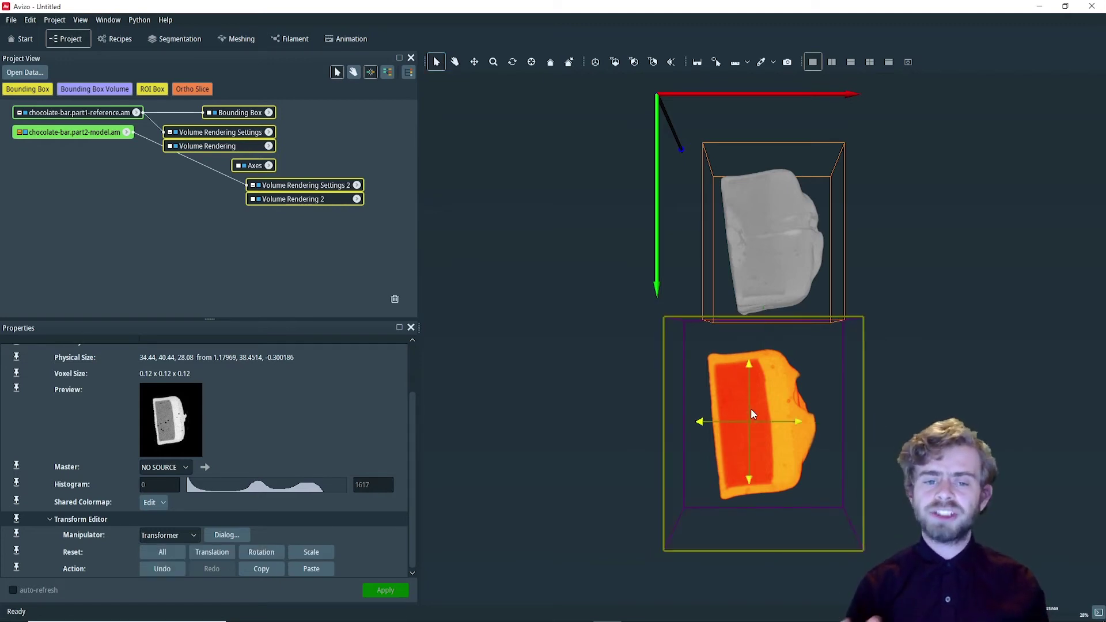
Step: Translate and rotate the orange model with the transformer until it overlaps the grey reference
{"action": "left_click_drag", "start_coordinate": [751, 409], "coordinate": [759, 228]}
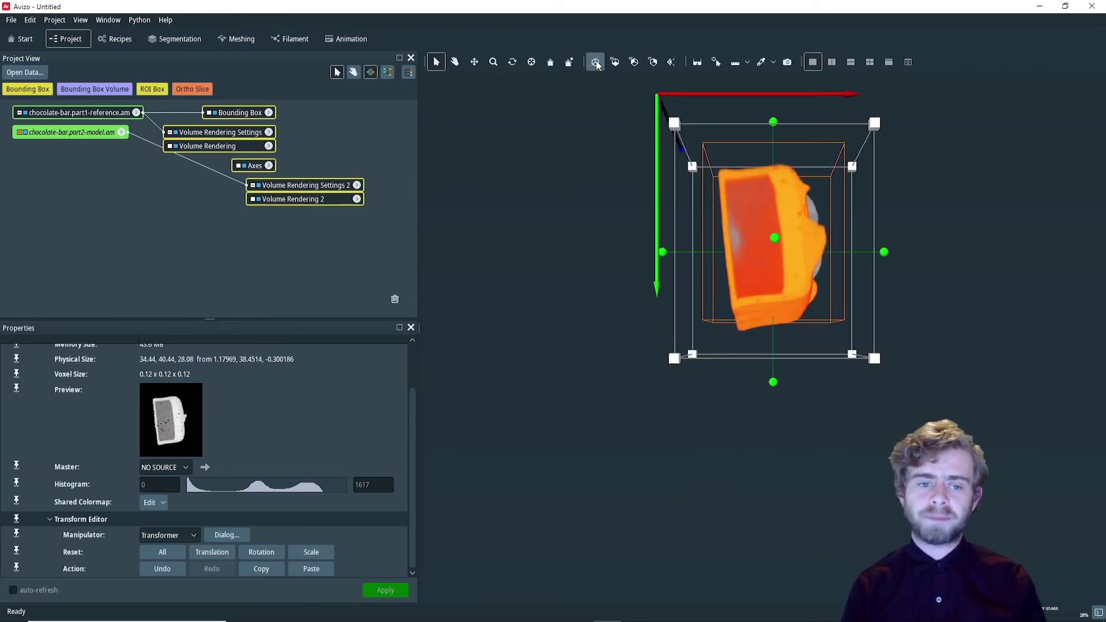
{"action": "left_click", "coordinate": [614, 61]}
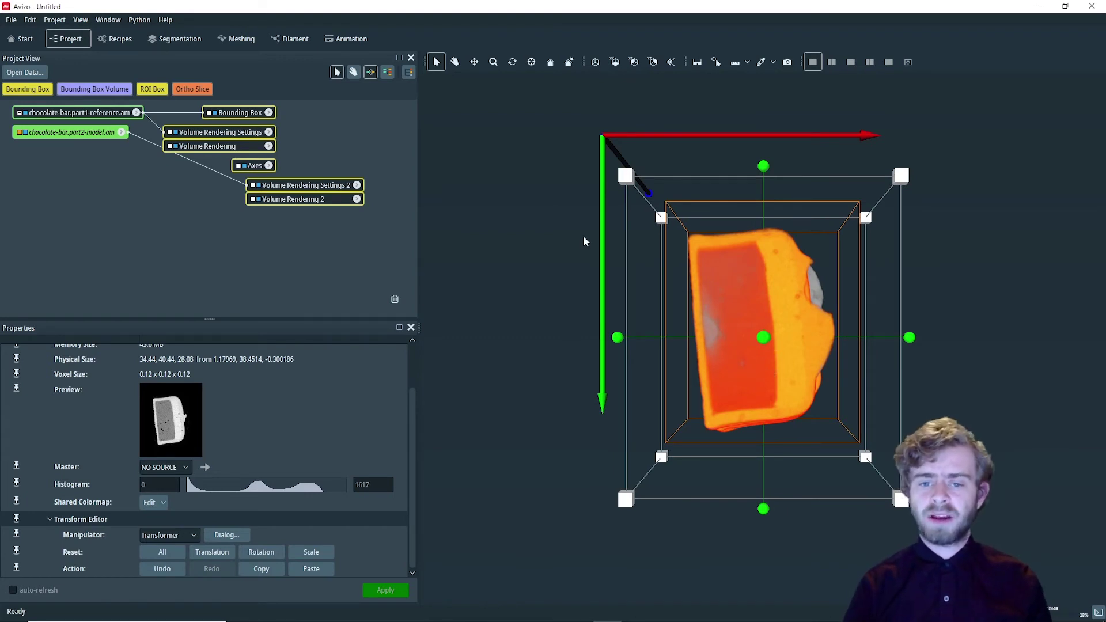
{"action": "left_click", "coordinate": [633, 61]}
{"action": "left_click_drag", "start_coordinate": [735, 265], "coordinate": [733, 176]}
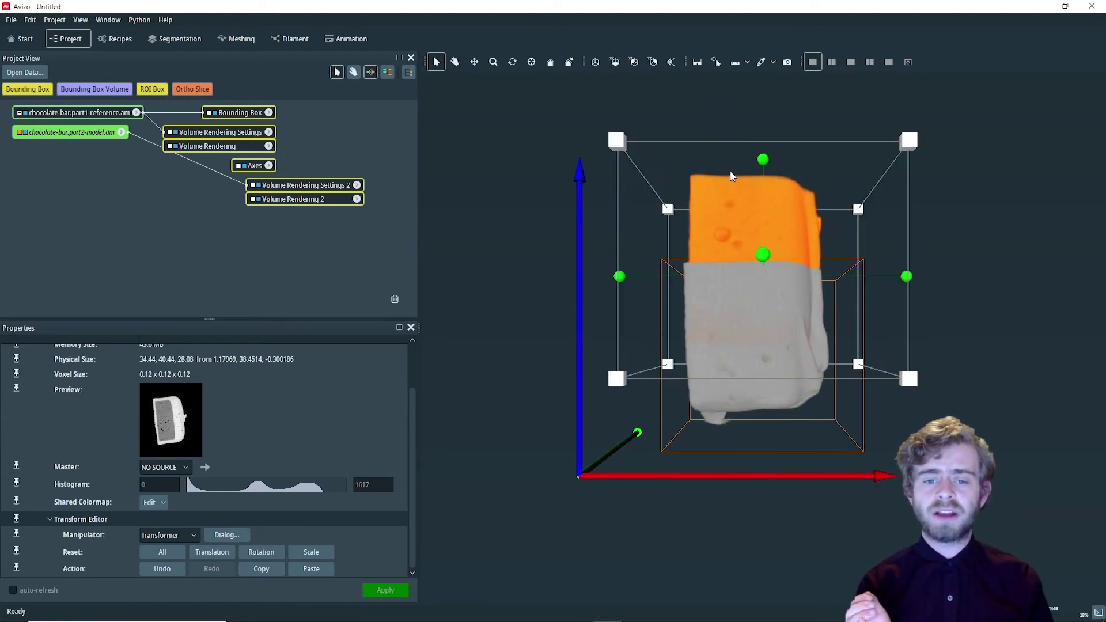
{"action": "mouse_move", "coordinate": [620, 276]}
{"action": "left_mouse_down"}
{"action": "mouse_move", "coordinate": [624, 285]}
{"action": "mouse_move", "coordinate": [624, 271]}
{"action": "left_mouse_up"}
{"action": "left_click_drag", "start_coordinate": [732, 226], "coordinate": [746, 228]}
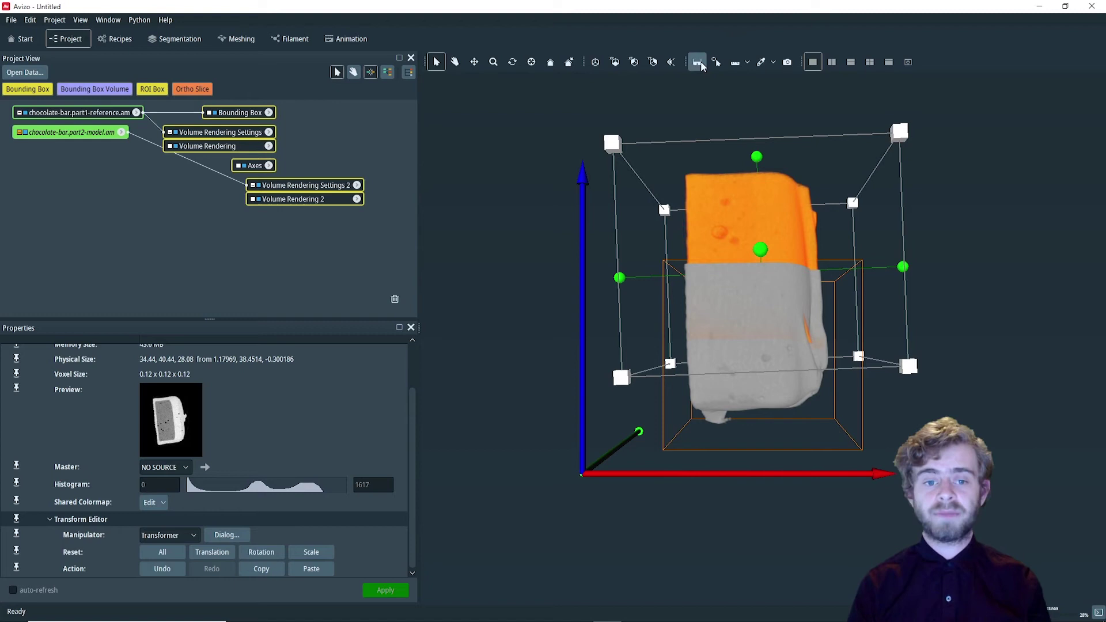
{"action": "left_click", "coordinate": [653, 62]}
{"action": "left_click_drag", "start_coordinate": [924, 320], "coordinate": [922, 293]}
{"action": "left_click_drag", "start_coordinate": [749, 257], "coordinate": [785, 286]}
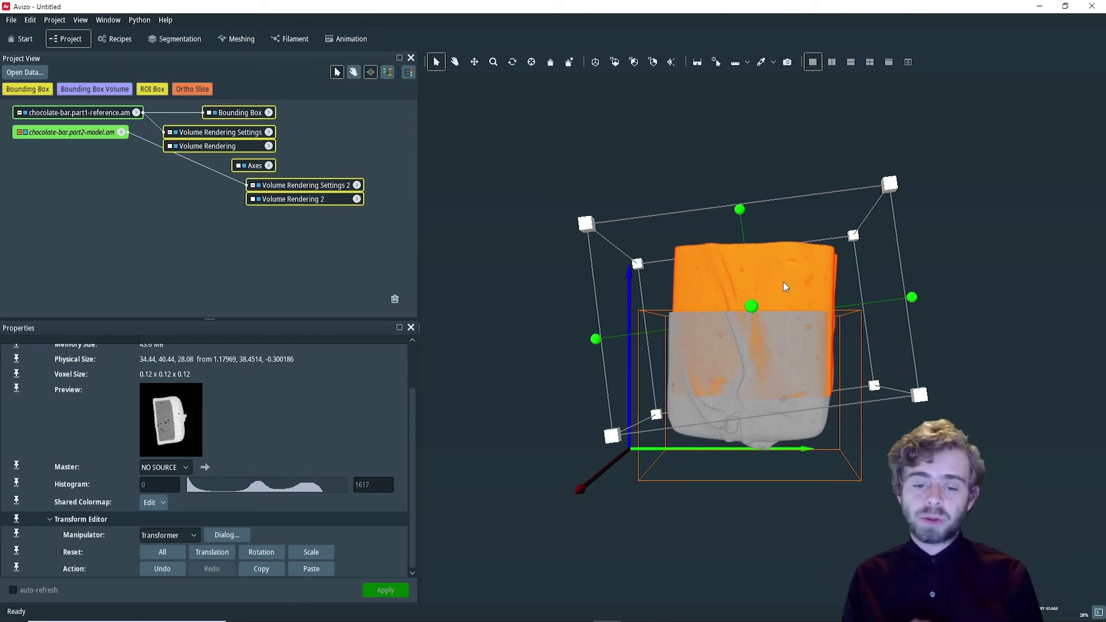
Step: Close the transform editor and attach a Bounding Box module to the model volume
{"action": "scroll", "coordinate": [382, 403], "scroll_direction": "up", "scroll_amount": 2}
{"action": "left_click", "coordinate": [380, 351]}
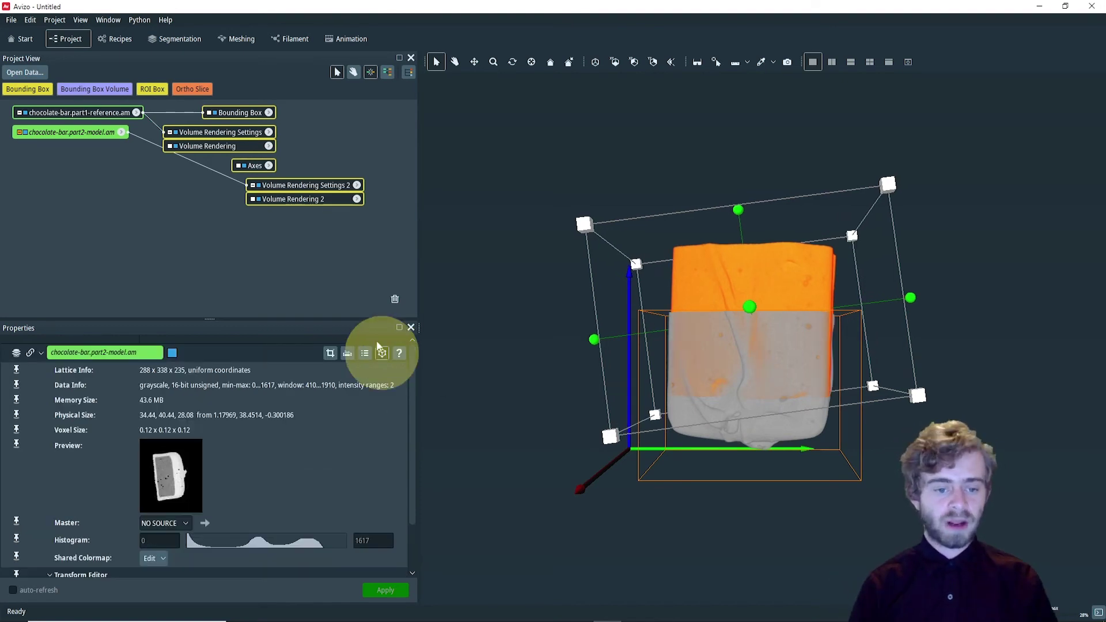
{"action": "left_click", "coordinate": [71, 184]}
{"action": "right_click", "coordinate": [85, 134]}
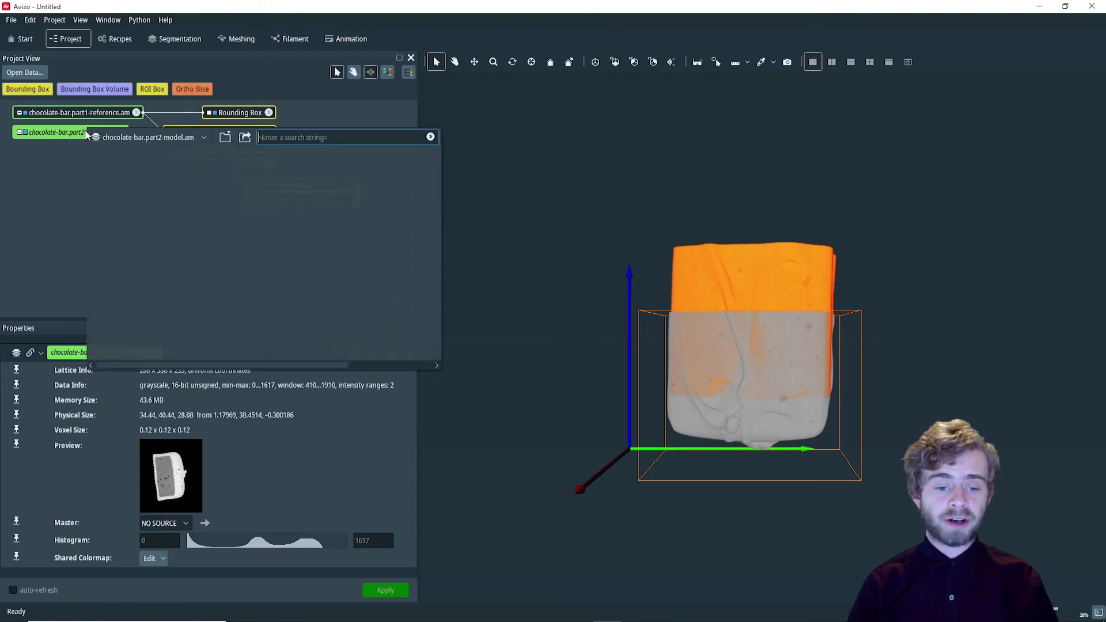
{"action": "type", "text": "bound"}
{"action": "key", "text": "Down"}
{"action": "key", "text": "Return"}
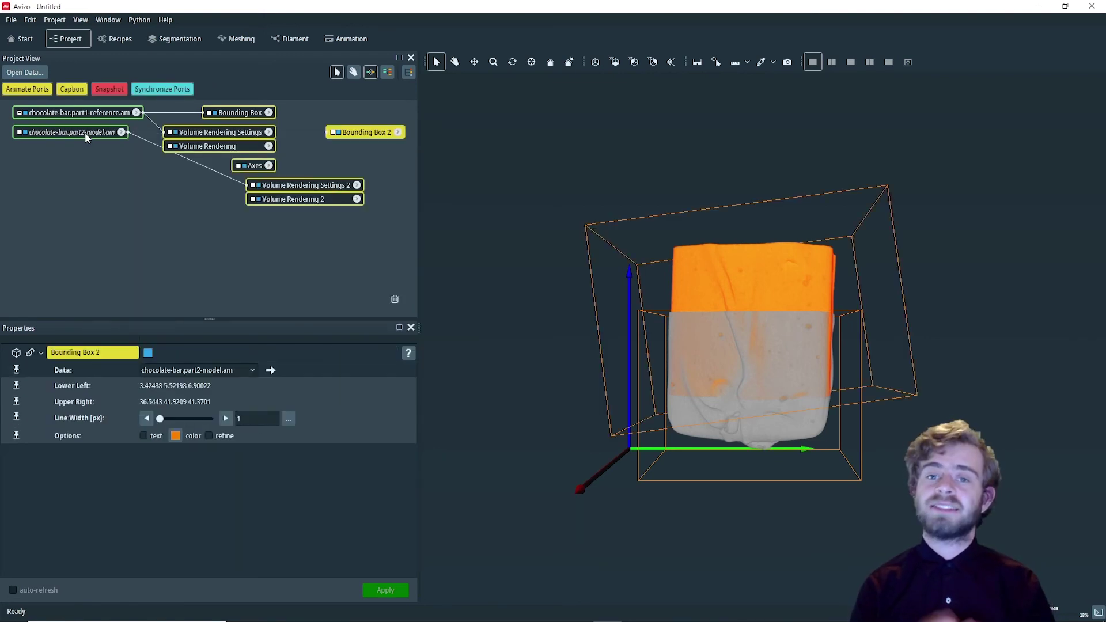
{"action": "left_click_drag", "start_coordinate": [171, 200], "coordinate": [174, 197]}
Step: Set the Bounding Box 2 colour to green
{"action": "left_click", "coordinate": [175, 435]}
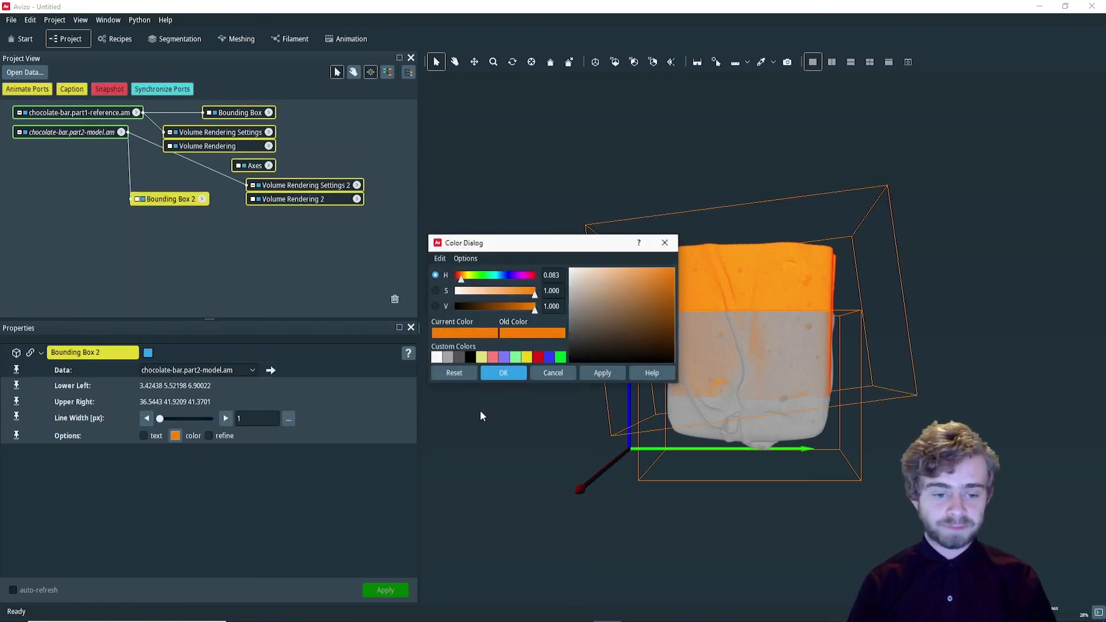
{"action": "left_click", "coordinate": [560, 357]}
{"action": "left_click", "coordinate": [599, 373]}
{"action": "left_click", "coordinate": [503, 372]}
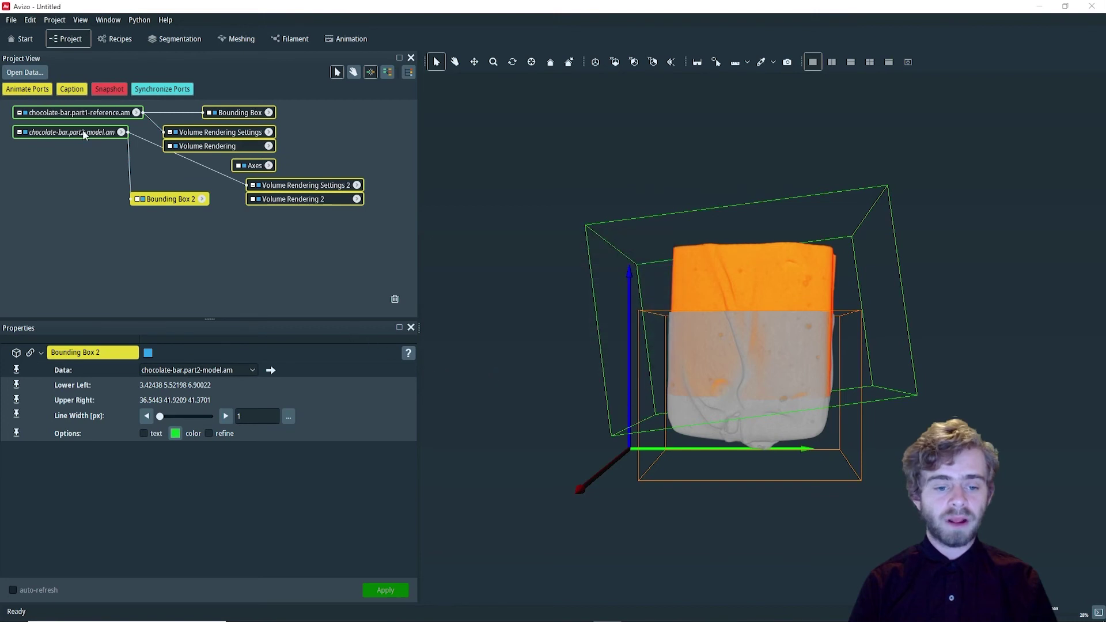
Step: Apply Resample Transformed Image to the model and connect Bounding Box 2 to the .transformed output
{"action": "right_click", "coordinate": [84, 134]}
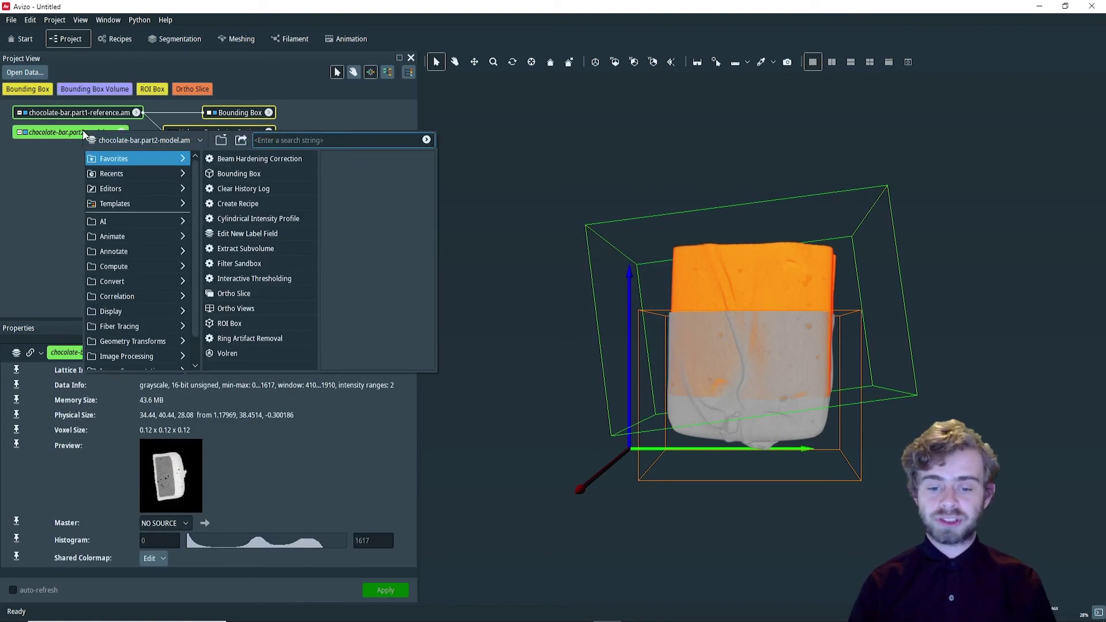
{"action": "type", "text": "Resampl"}
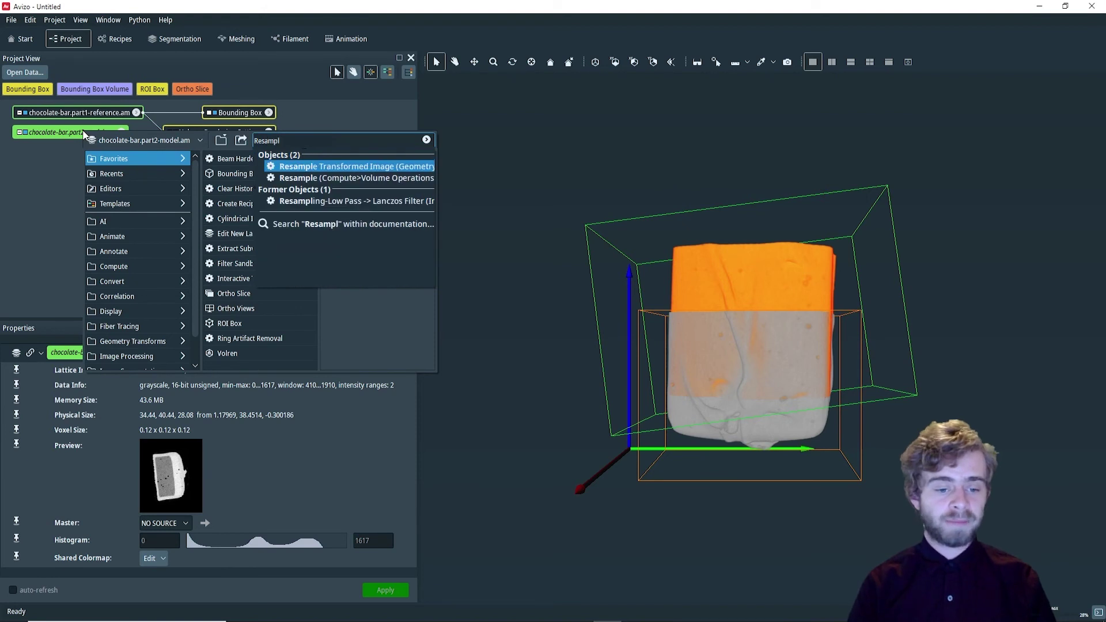
{"action": "key", "text": "Return"}
{"action": "left_click_drag", "start_coordinate": [109, 165], "coordinate": [109, 244]}
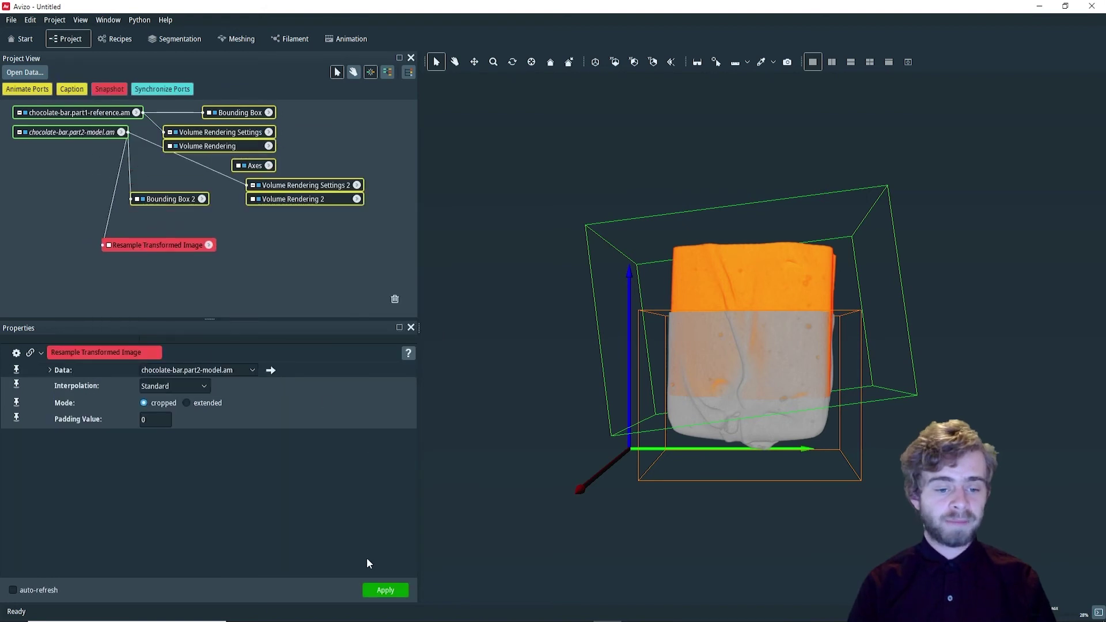
{"action": "left_click", "coordinate": [381, 590]}
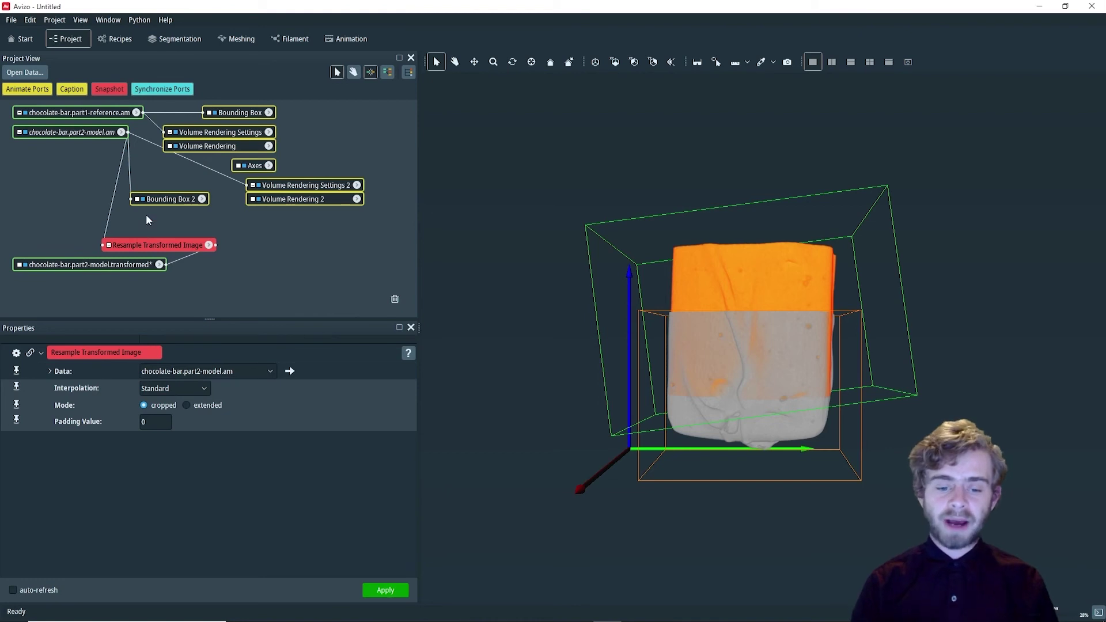
{"action": "left_click_drag", "start_coordinate": [131, 198], "coordinate": [162, 266]}
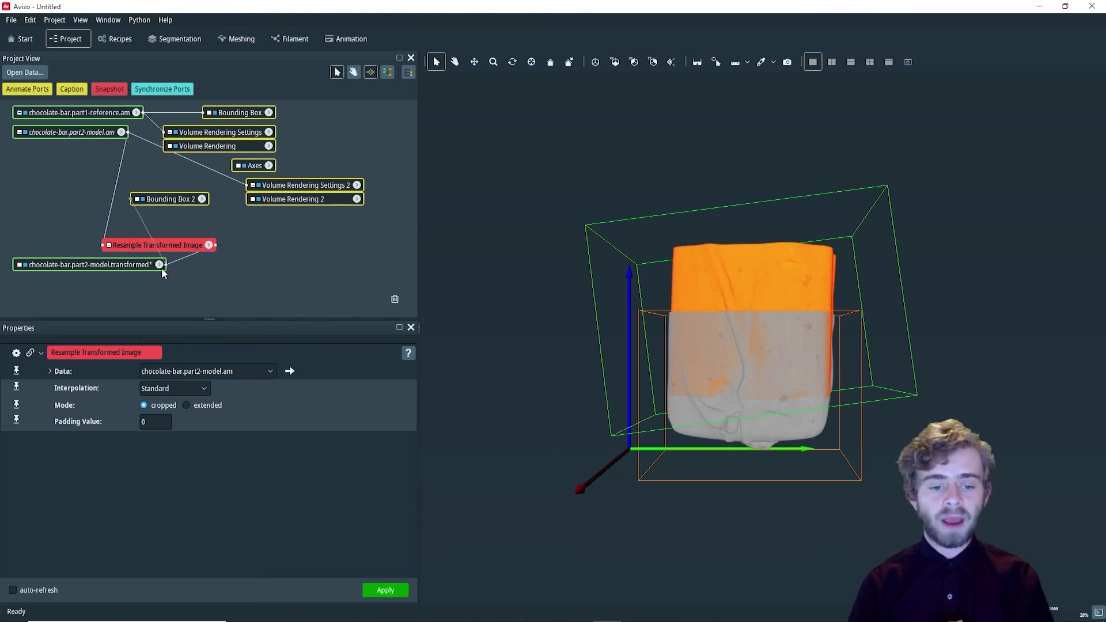
{"action": "left_click", "coordinate": [167, 198]}
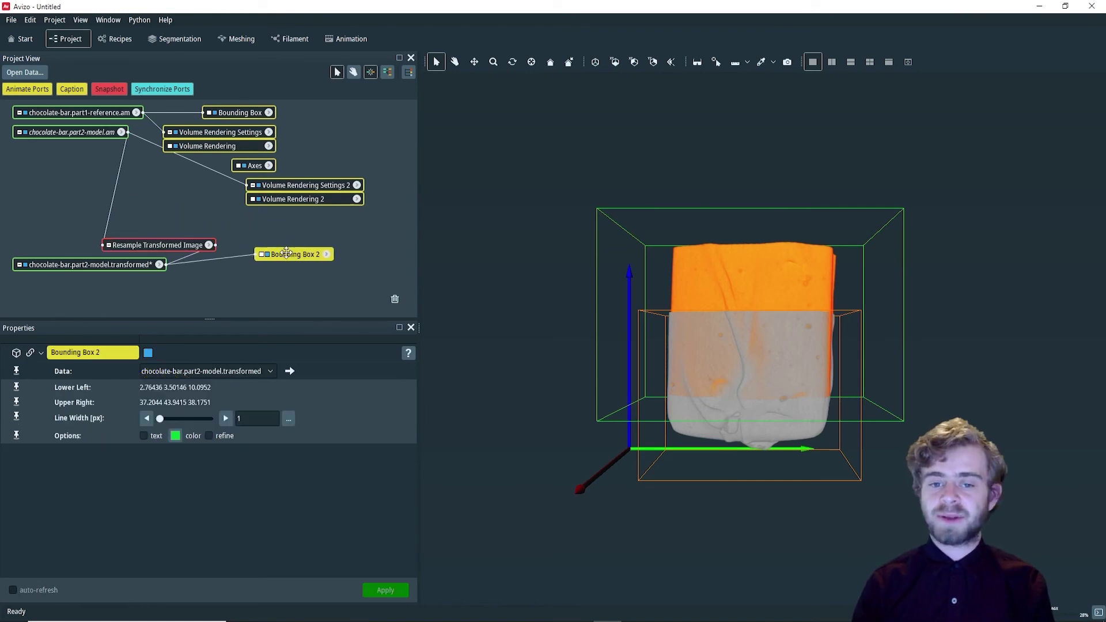
Step: Resample again in extended mode and reconnect Bounding Box 2 to part2-model2.transformed
{"action": "left_click", "coordinate": [164, 243]}
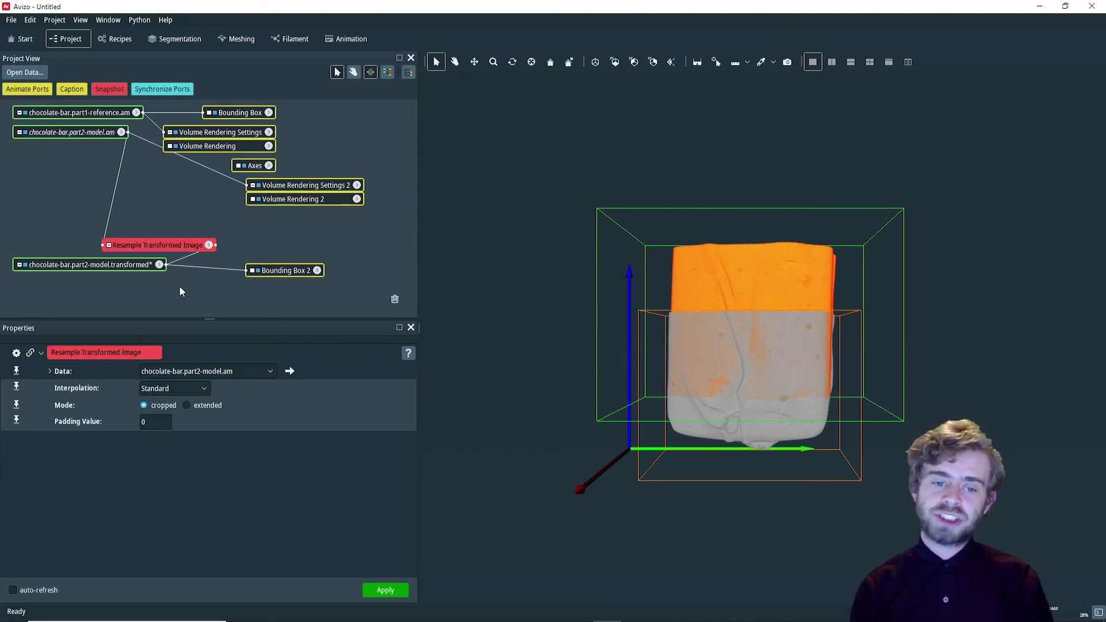
{"action": "left_click", "coordinate": [185, 403]}
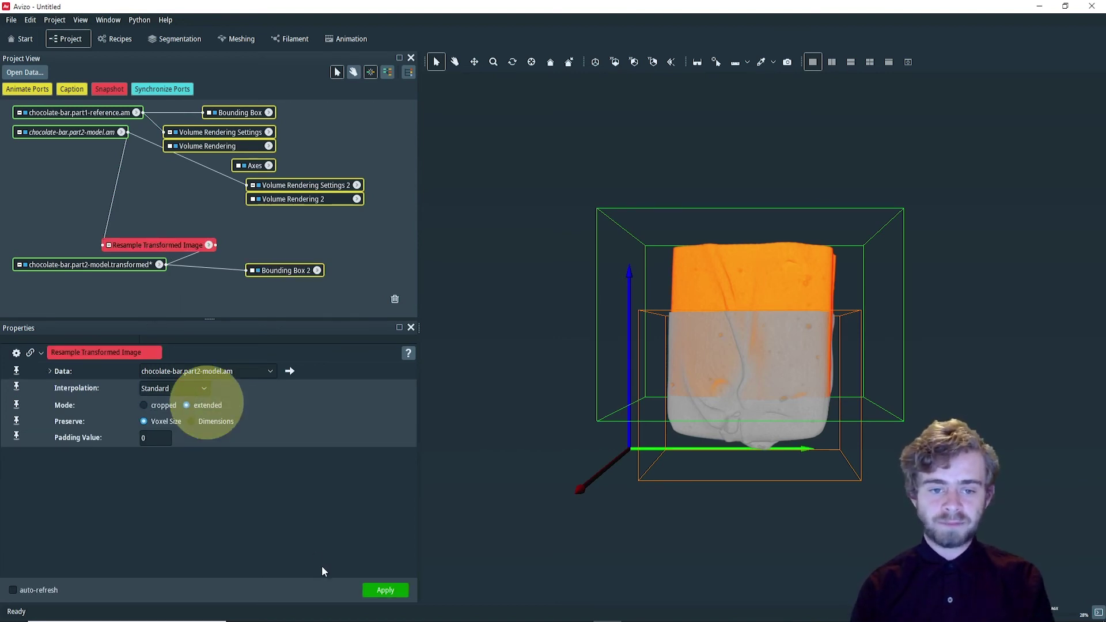
{"action": "left_click", "coordinate": [390, 591]}
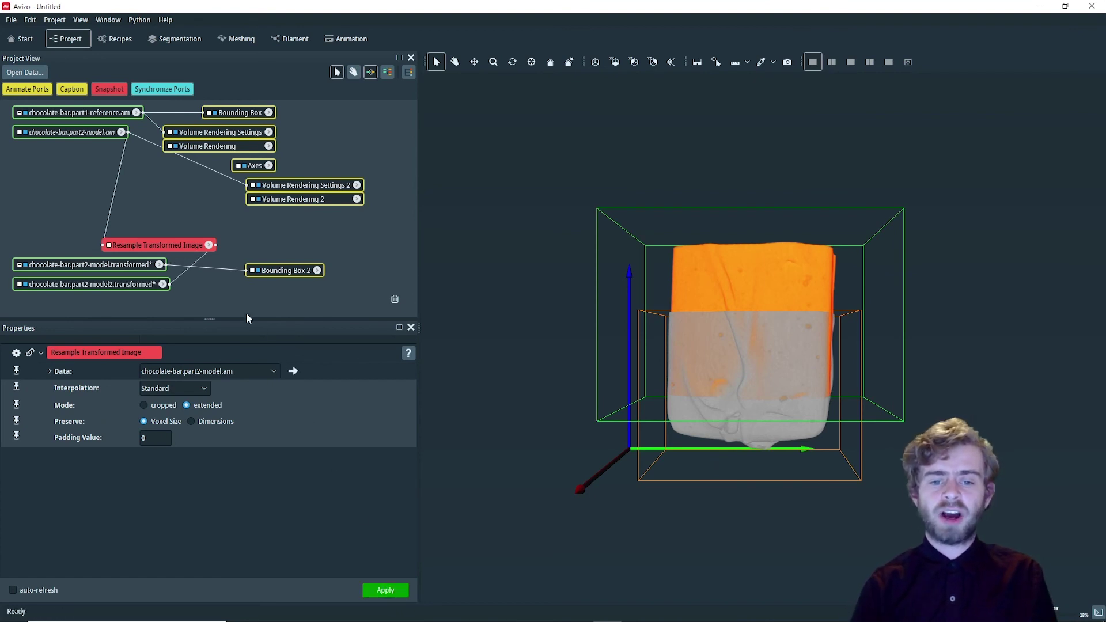
{"action": "left_click_drag", "start_coordinate": [248, 270], "coordinate": [167, 287]}
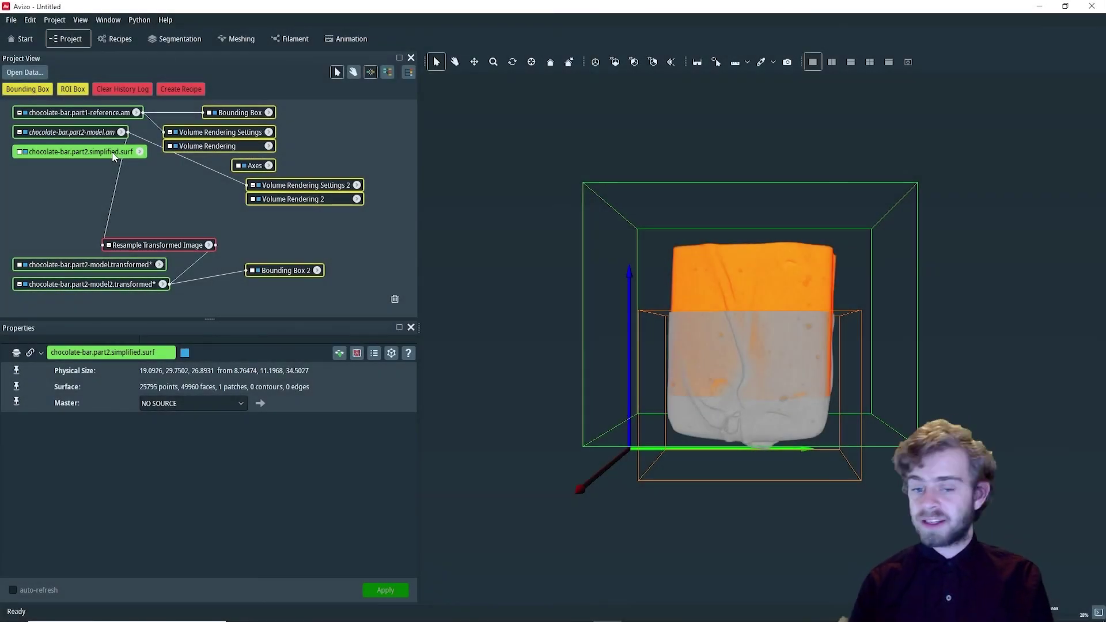
Step: Enable the Transform Editor on chocolate-bar.part2.simplified.surf with the Transformer manipulator
{"action": "left_click", "coordinate": [391, 353]}
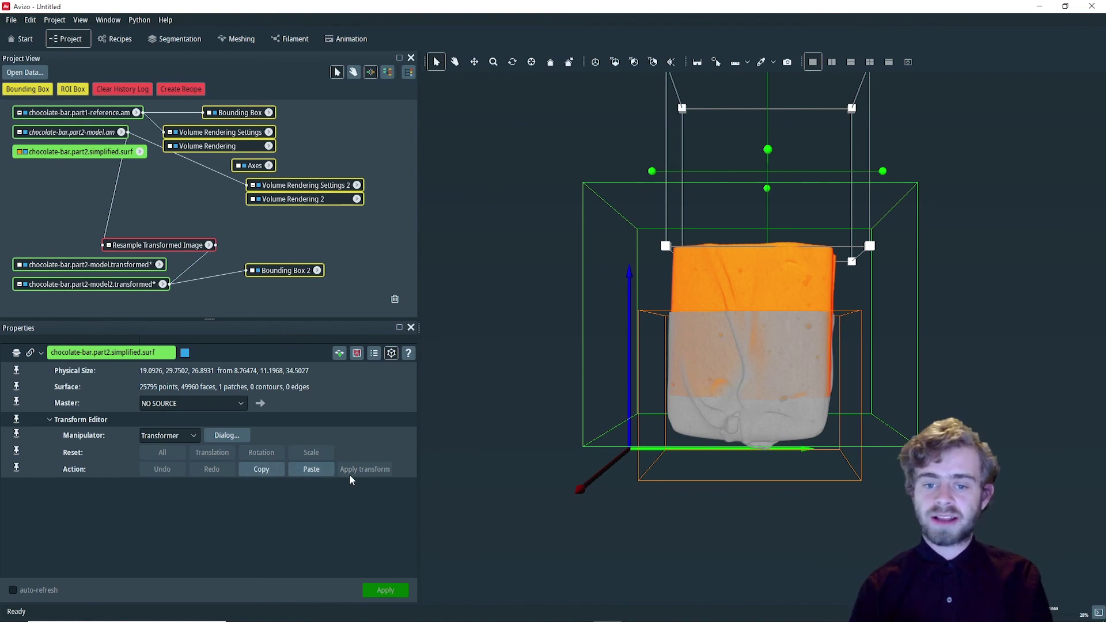
{"action": "left_click", "coordinate": [364, 469]}
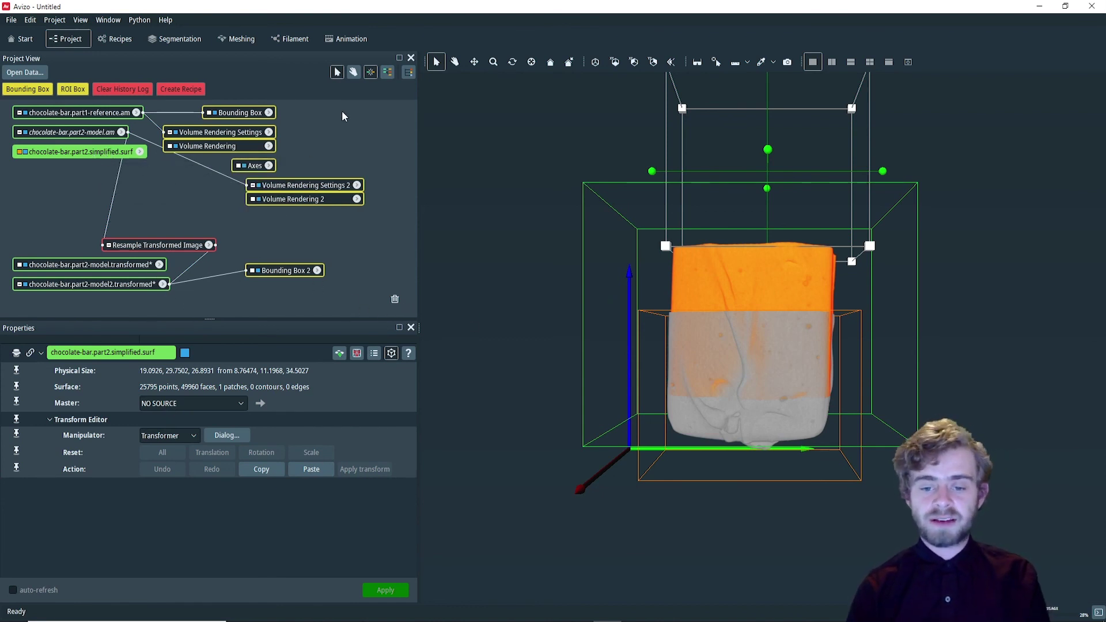
Step: Auto-arrange the project graph and move chocolate-bar.part2.simplified.surf below the other modules
{"action": "left_click", "coordinate": [387, 72]}
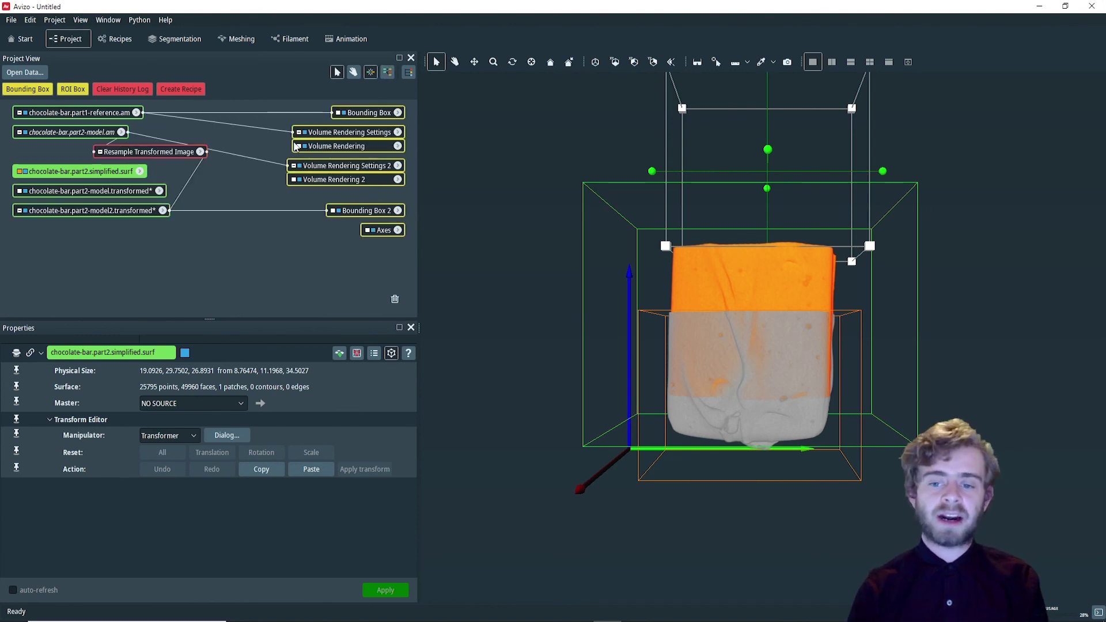
{"action": "left_click_drag", "start_coordinate": [99, 172], "coordinate": [109, 269]}
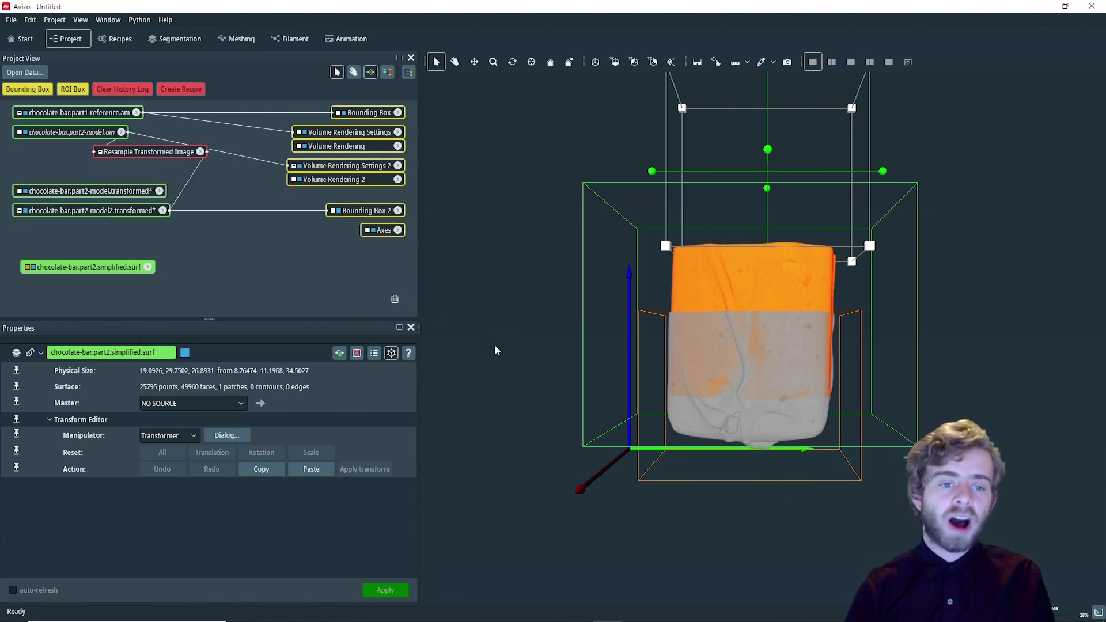